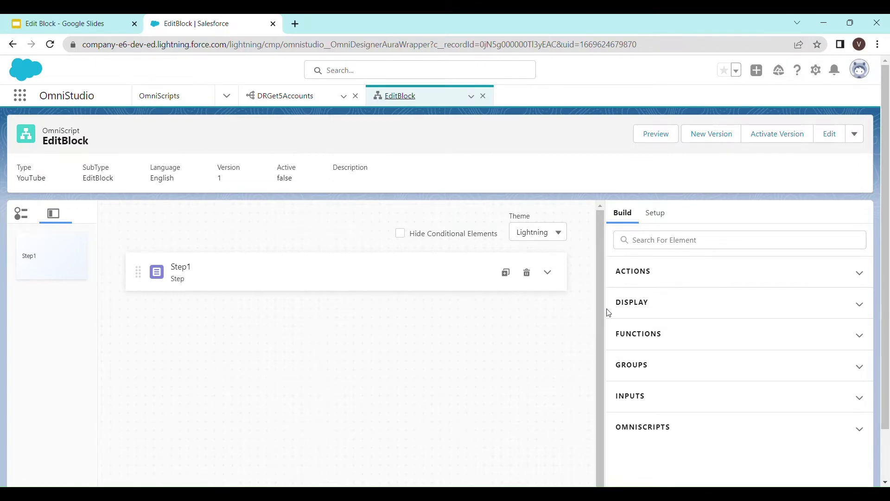
- Switch to the Google Slides presentation and review the second logical step, on fetching records with an Extract Action
{"action": "left_click", "coordinate": [90, 21]}
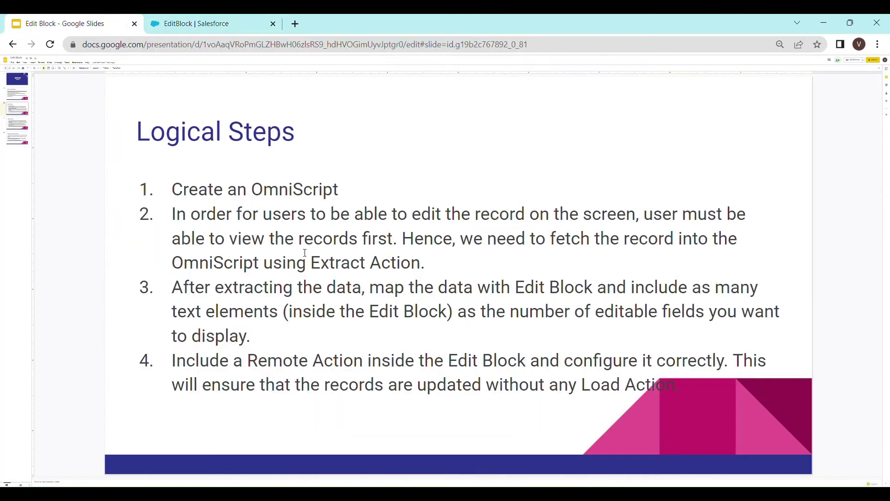
{"action": "left_click_drag", "start_coordinate": [429, 269], "coordinate": [178, 222]}
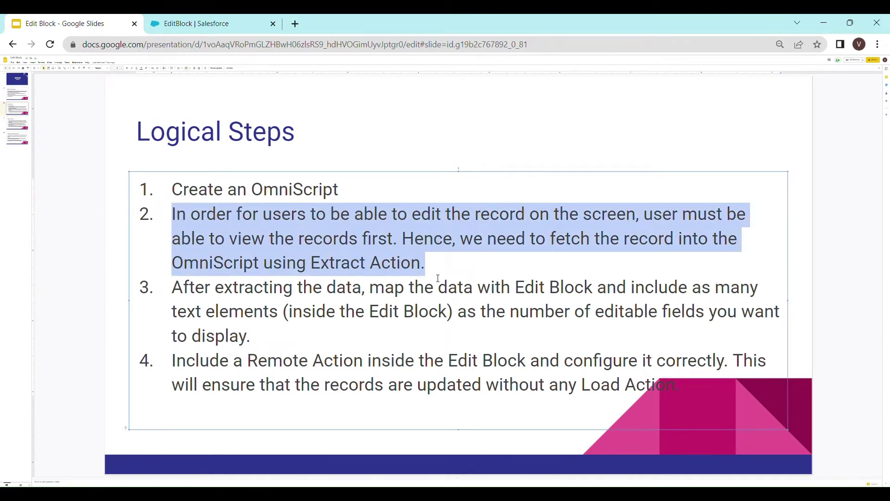
{"action": "left_click", "coordinate": [486, 277]}
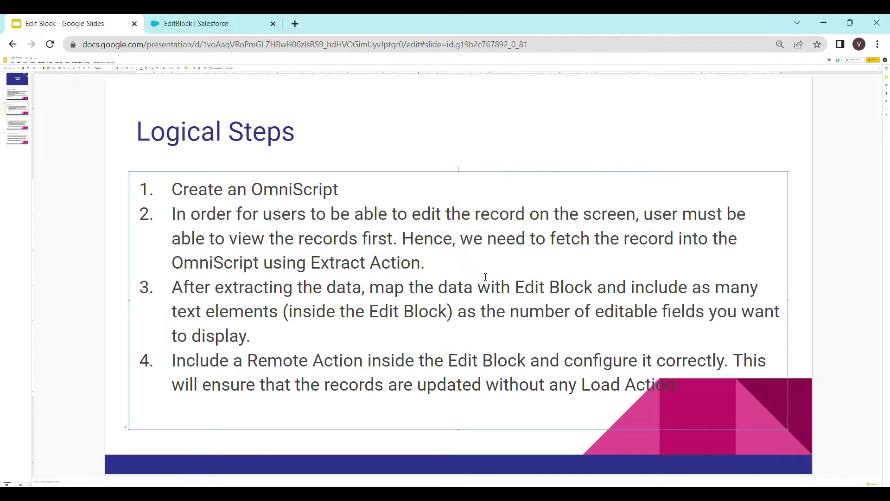
- Switch back to Salesforce and add a DataRaptor Extract Action above Step1 in the EditBlock OmniScript
{"action": "left_click", "coordinate": [188, 20]}
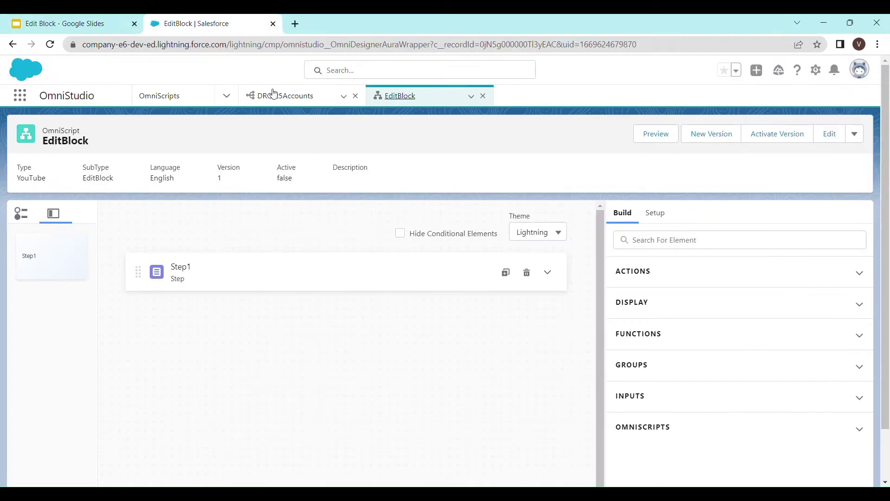
{"action": "left_click", "coordinate": [668, 222]}
{"action": "left_click", "coordinate": [626, 214]}
{"action": "left_click", "coordinate": [653, 248]}
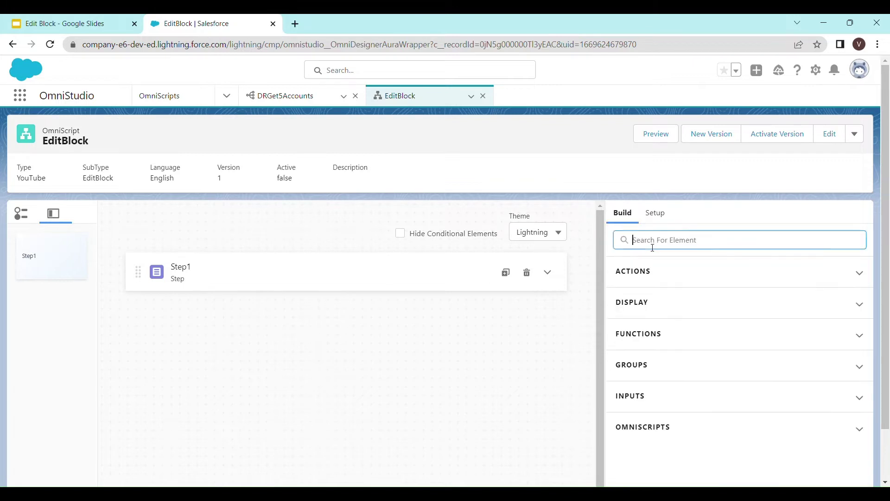
{"action": "type", "text": "extra"}
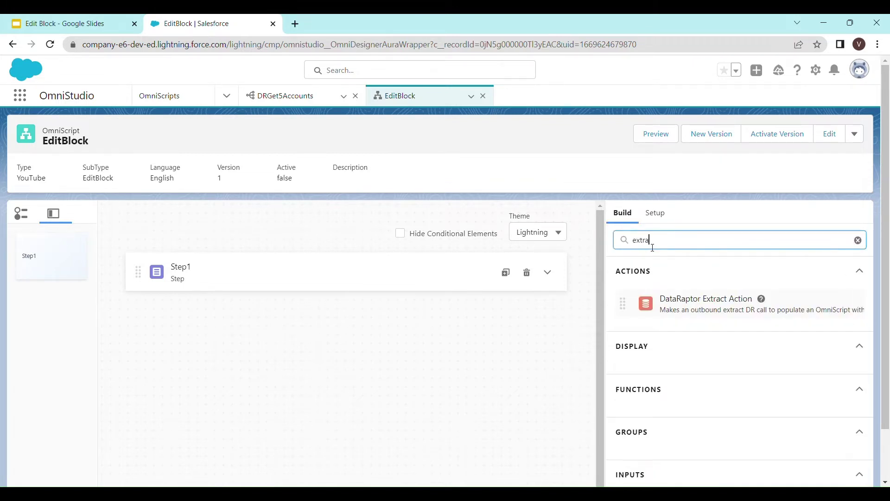
{"action": "type", "text": "c"}
{"action": "left_click_drag", "start_coordinate": [705, 310], "coordinate": [299, 255]}
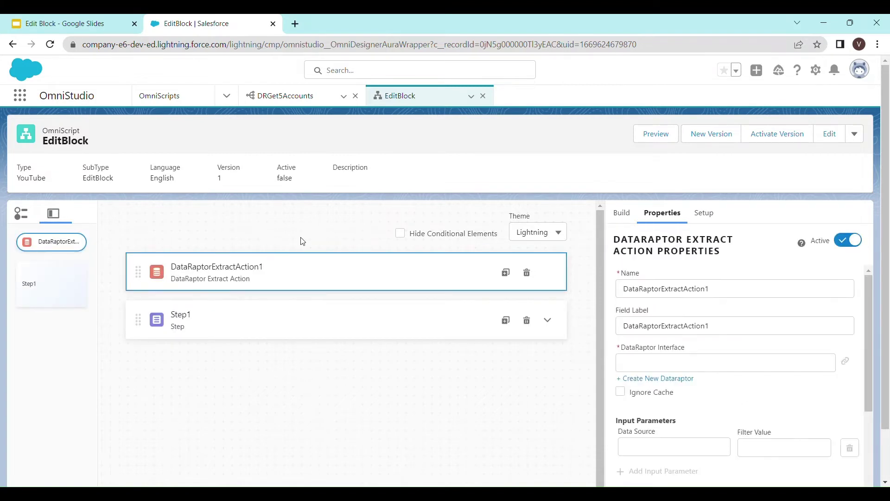
- Open the DRGet5Accounts DataRaptor and examine its extract step, formulas, output mappings and options
{"action": "left_click", "coordinate": [290, 102]}
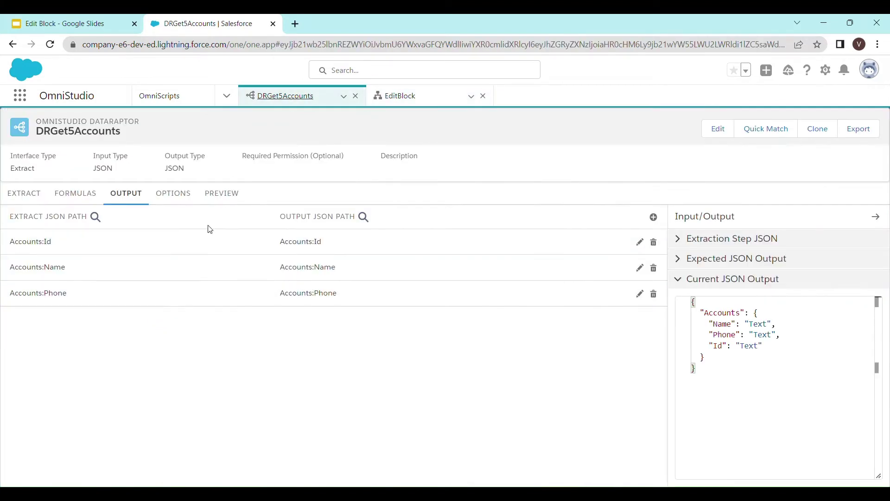
{"action": "left_click", "coordinate": [24, 194]}
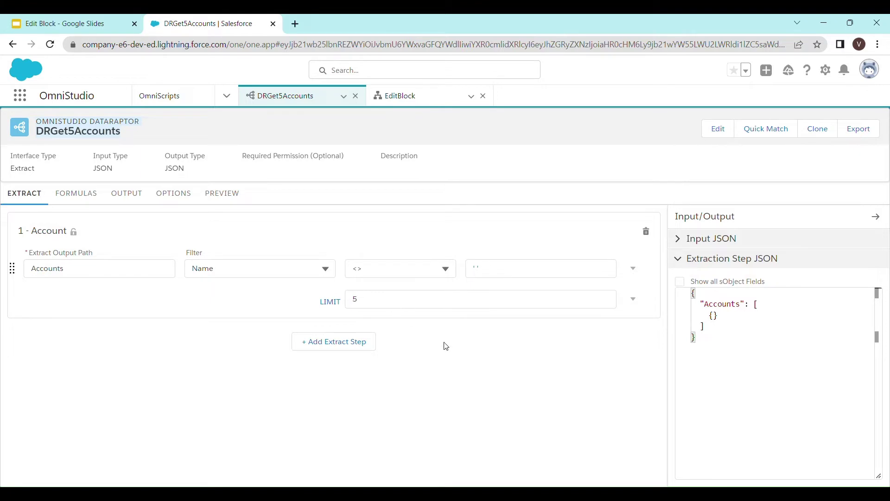
{"action": "left_click_drag", "start_coordinate": [696, 346], "coordinate": [690, 293]}
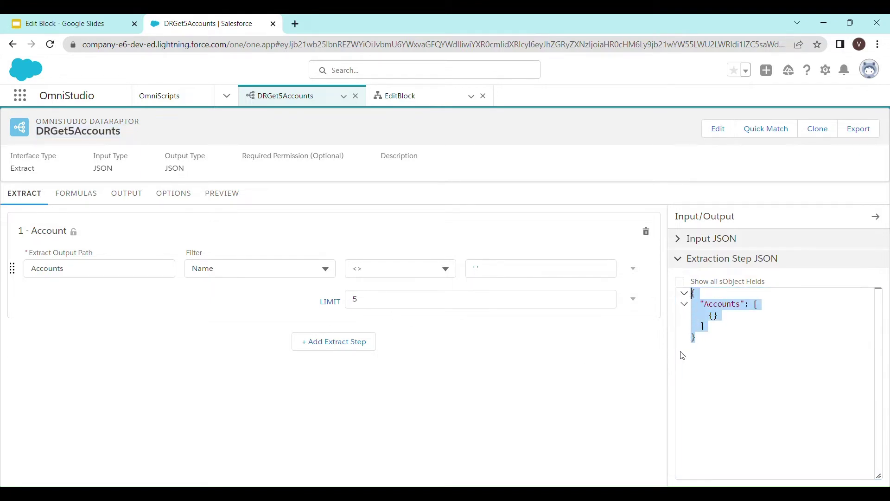
{"action": "left_click", "coordinate": [607, 381]}
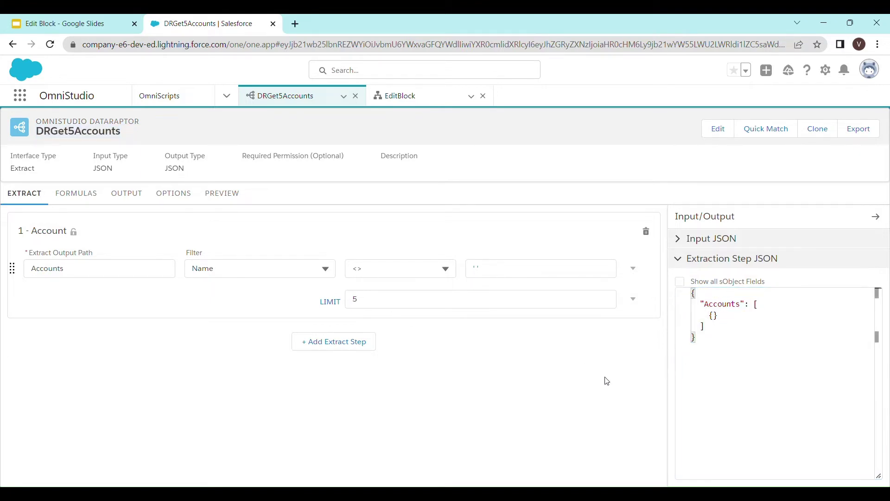
{"action": "left_click", "coordinate": [95, 196]}
{"action": "left_click", "coordinate": [131, 199]}
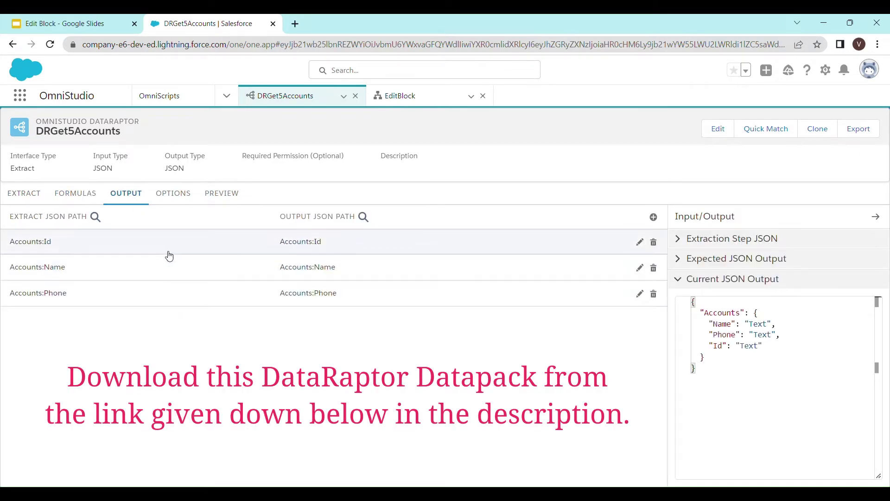
{"action": "left_click", "coordinate": [173, 197]}
- Remove the input key/value pair from the DRGet5Accounts preview, execute the preview, and review the response and debug log
{"action": "left_click", "coordinate": [225, 197]}
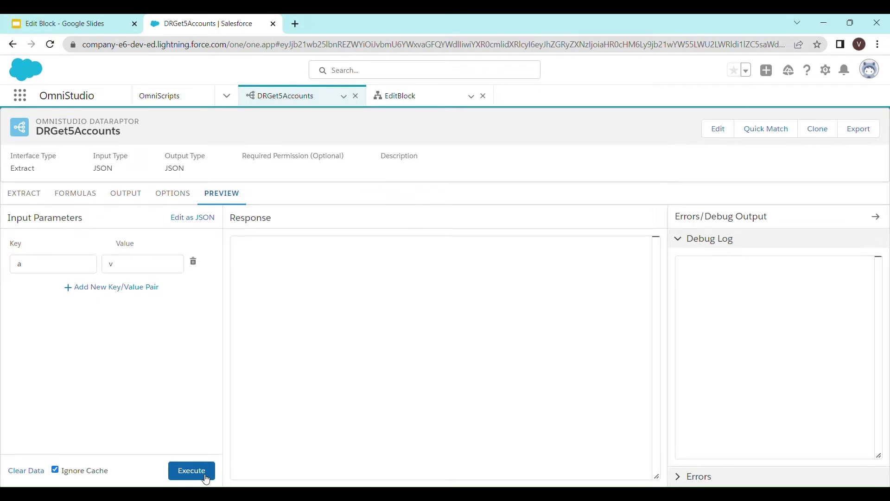
{"action": "left_click", "coordinate": [194, 259]}
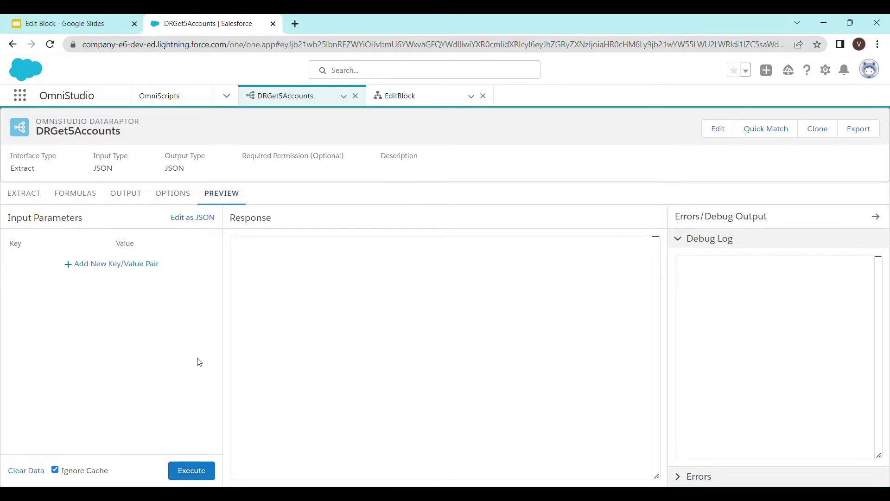
{"action": "left_click", "coordinate": [209, 471]}
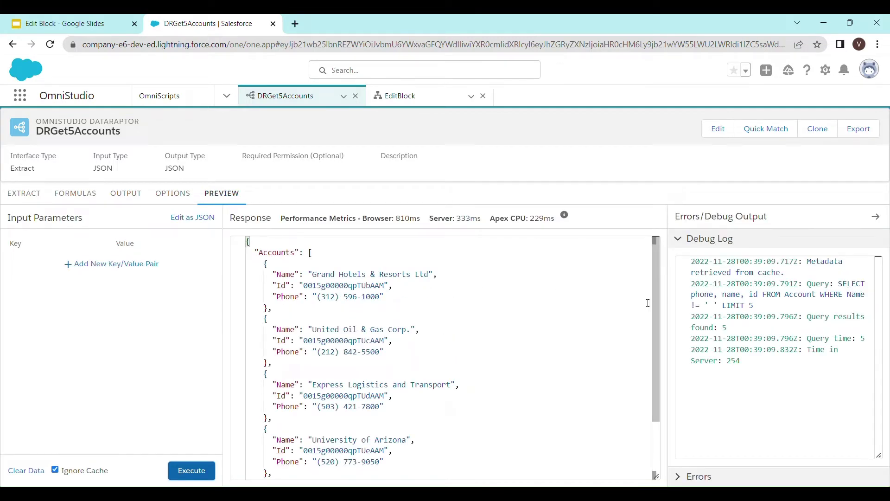
{"action": "left_click_drag", "start_coordinate": [274, 274], "coordinate": [274, 363]}
{"action": "scroll", "coordinate": [462, 348], "scroll_direction": "down", "scroll_amount": 2}
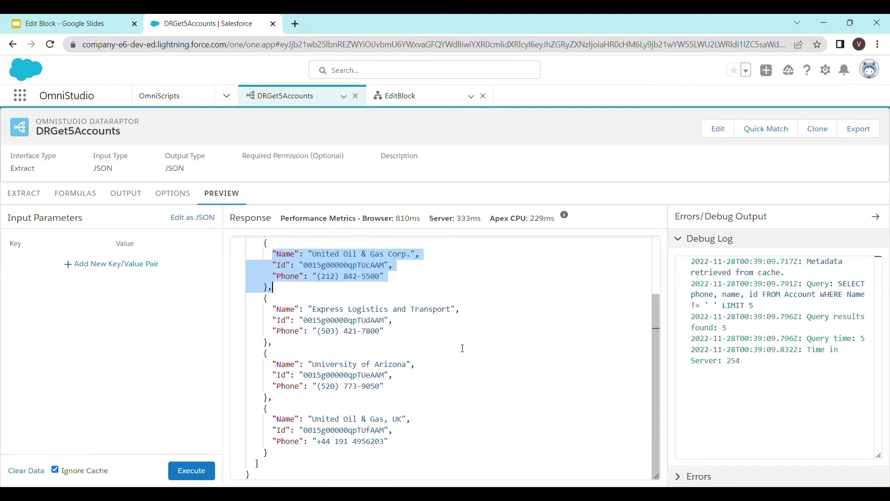
{"action": "left_click", "coordinate": [725, 328]}
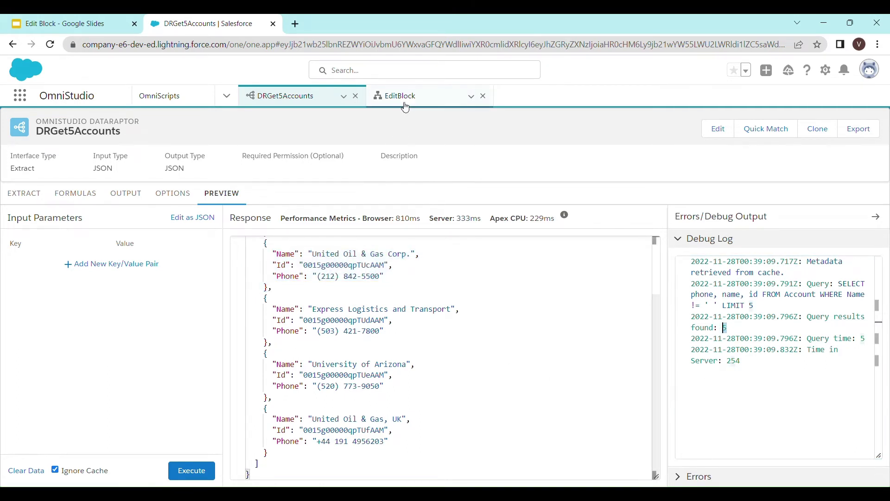
- In EditBlock, set the extract action's name and field label to fetch5AccountRecords and its DataRaptor Interface to DRGet5Accounts
{"action": "left_click", "coordinate": [385, 96]}
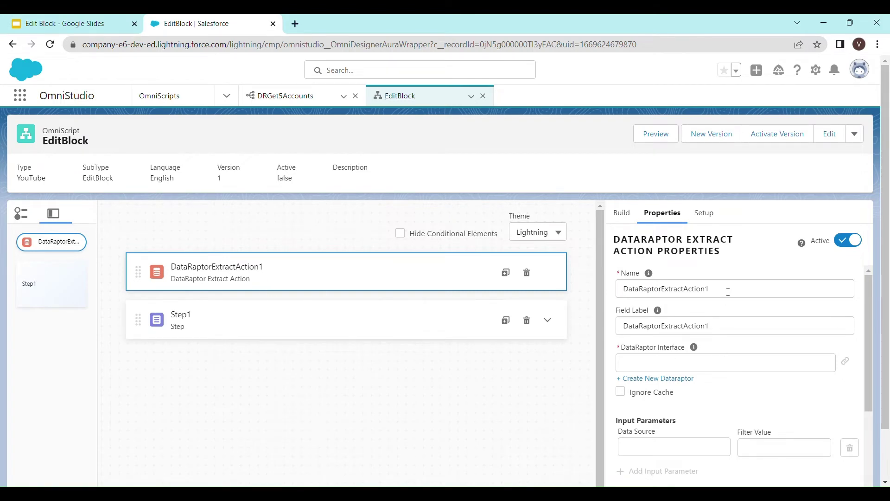
{"action": "left_click_drag", "start_coordinate": [729, 292], "coordinate": [608, 291]}
{"action": "type", "text": "fte"}
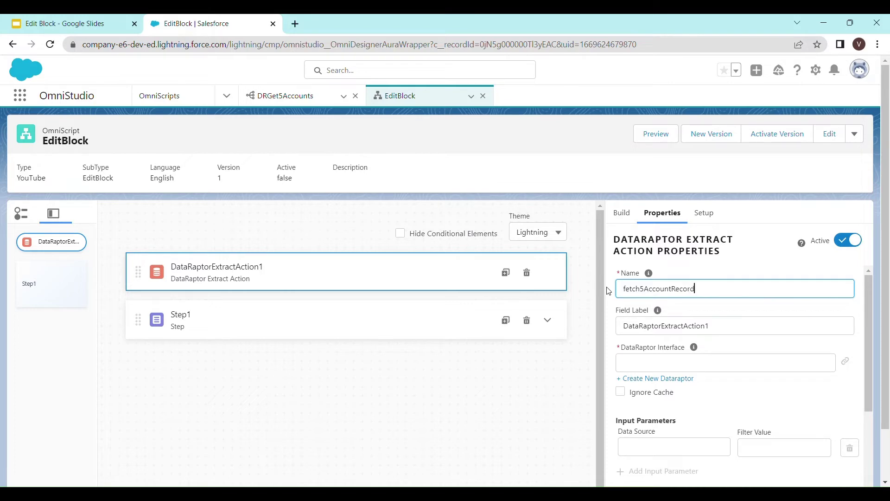
{"action": "key", "text": "ctrl+a"}
{"action": "key", "text": "ctrl+c"}
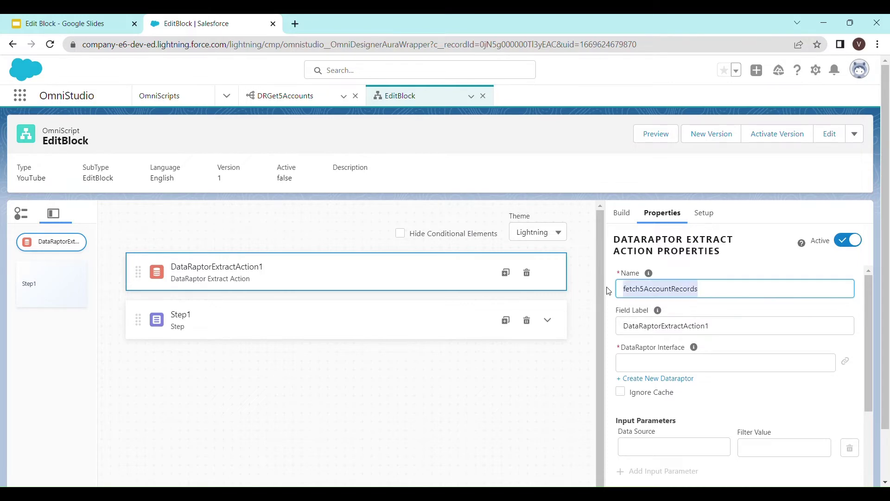
{"action": "key", "text": "Tab"}
{"action": "key", "text": "Tab"}
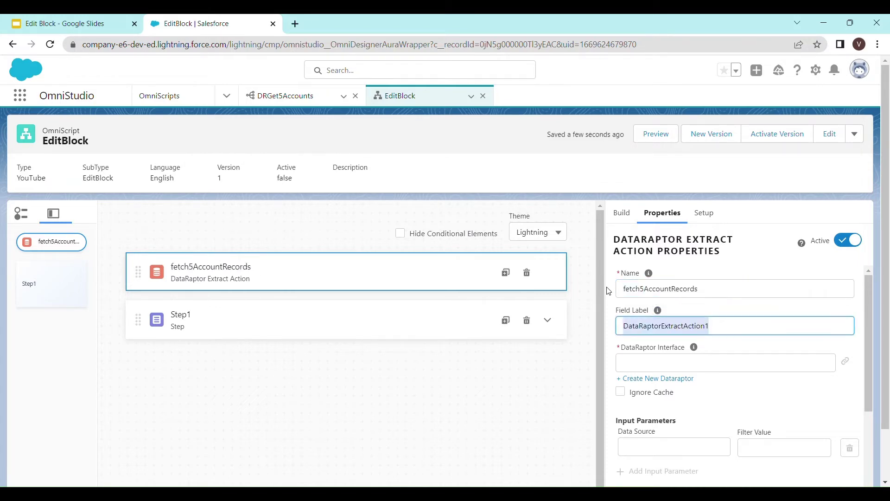
{"action": "key", "text": "ctrl+v"}
{"action": "key", "text": "Tab"}
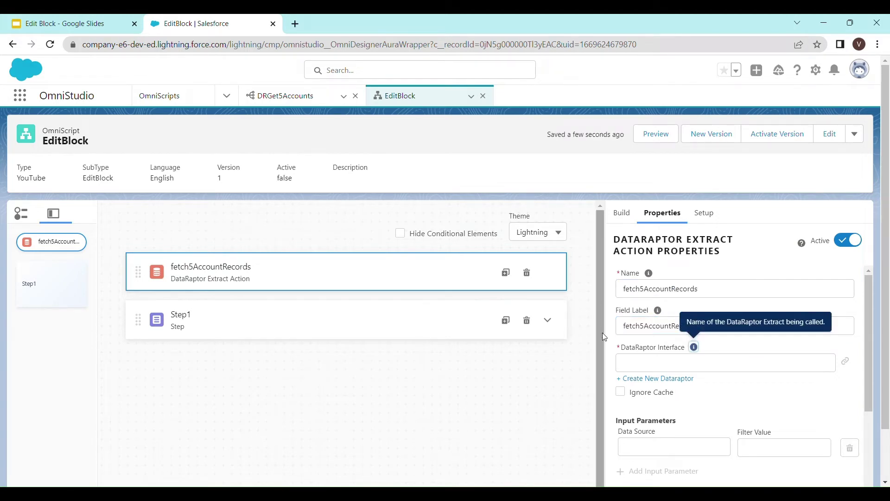
{"action": "left_click", "coordinate": [657, 368]}
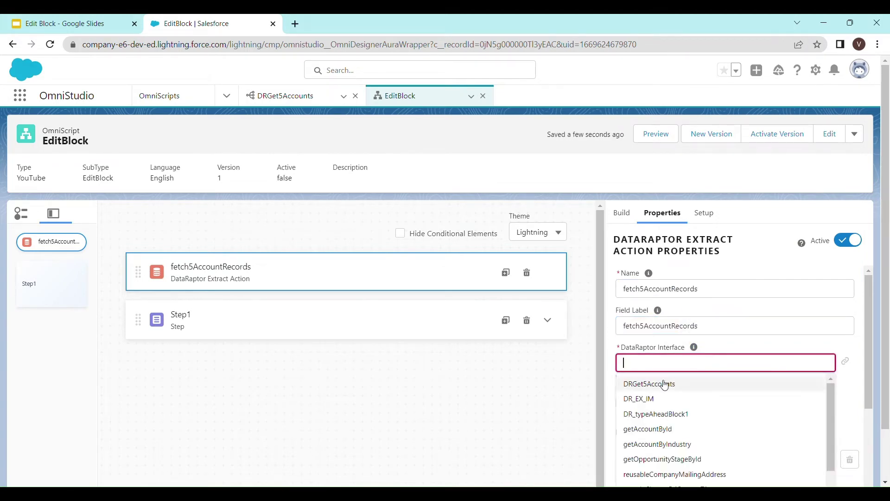
{"action": "left_click", "coordinate": [665, 384]}
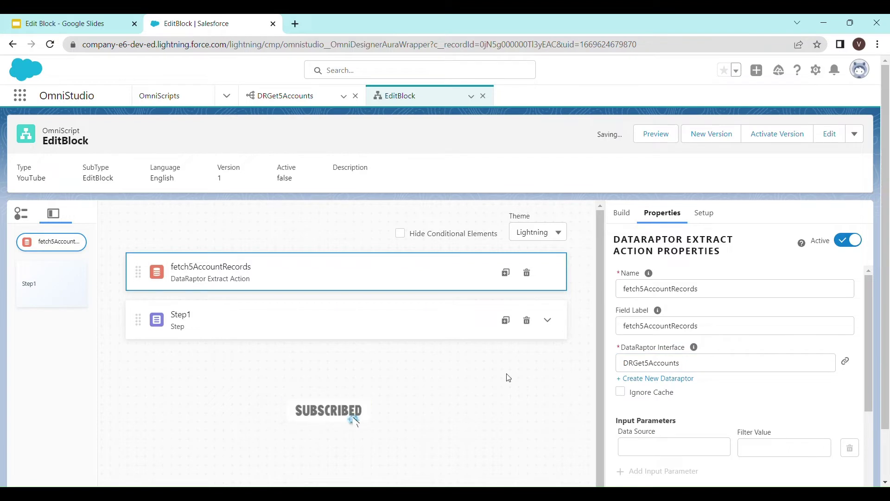
- Expand Step1 and preview the EditBlock OmniScript to check the fetched account records in its Data JSON
{"action": "left_click", "coordinate": [548, 320]}
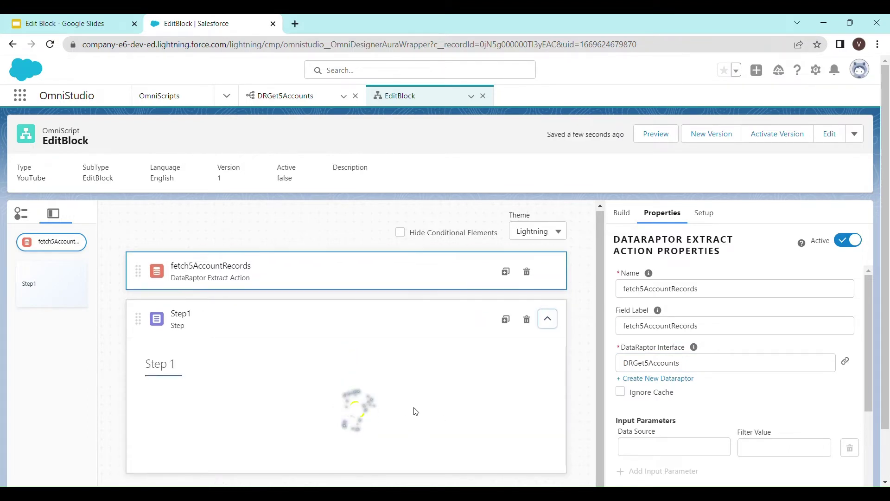
{"action": "left_click", "coordinate": [656, 134]}
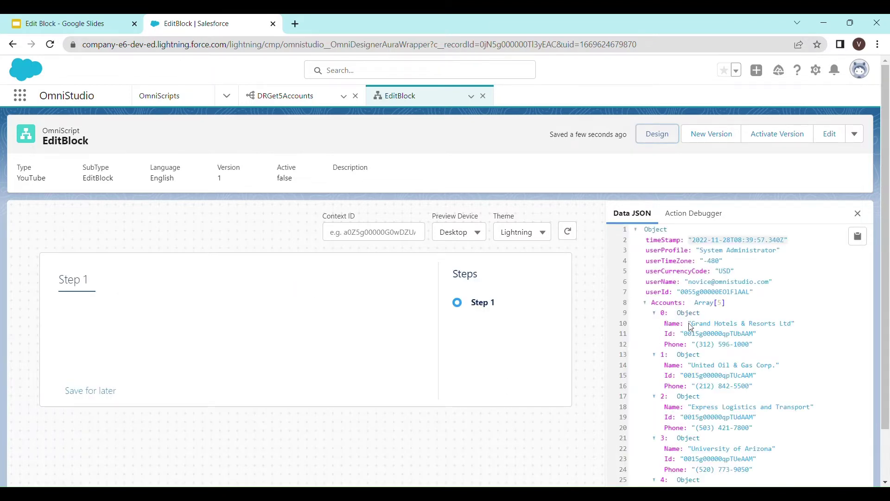
{"action": "scroll", "coordinate": [720, 407], "scroll_direction": "down", "scroll_amount": 1}
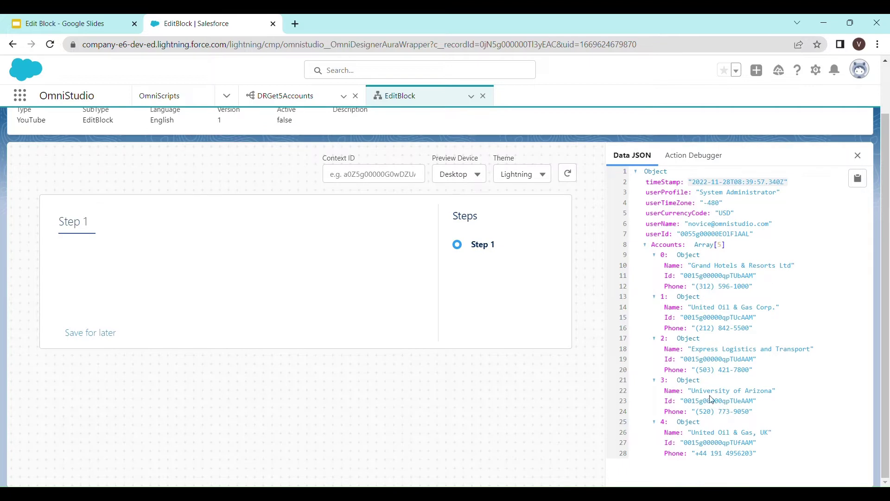
{"action": "scroll", "coordinate": [712, 399], "scroll_direction": "up", "scroll_amount": 1}
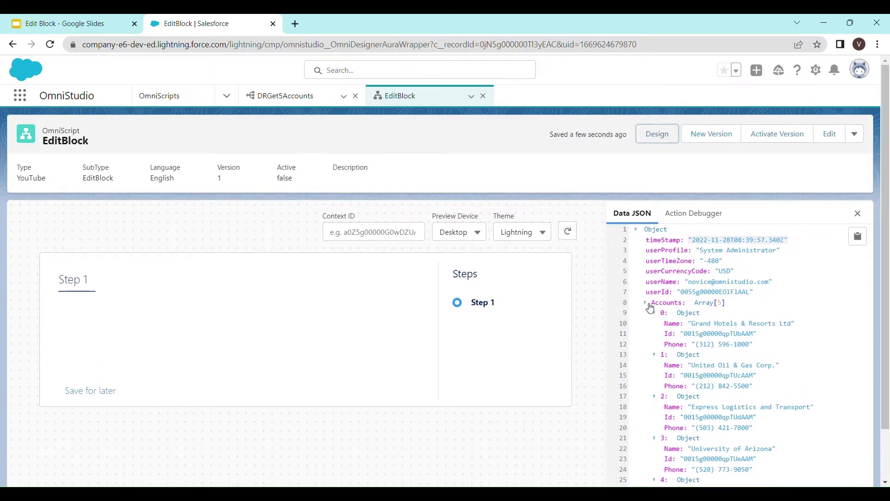
- Collapse objects 0 to 4 under Accounts in the Data JSON, then return to the OmniScript's design view
{"action": "left_click", "coordinate": [651, 309]}
{"action": "left_click", "coordinate": [707, 308]}
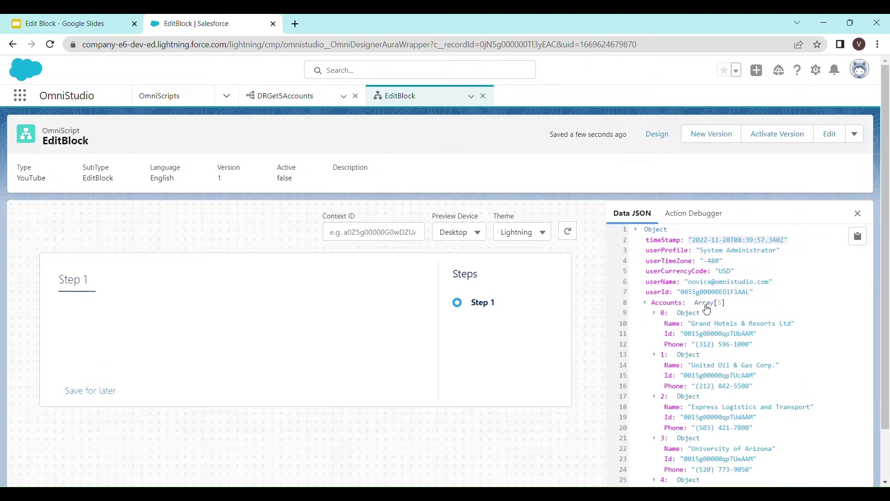
{"action": "left_click", "coordinate": [655, 313]}
{"action": "left_click", "coordinate": [655, 325]}
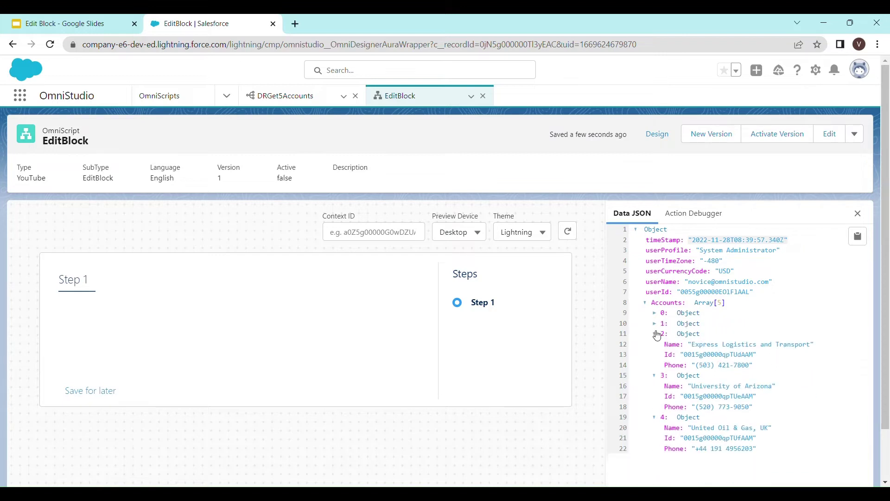
{"action": "left_click", "coordinate": [655, 334]}
{"action": "left_click", "coordinate": [655, 344]}
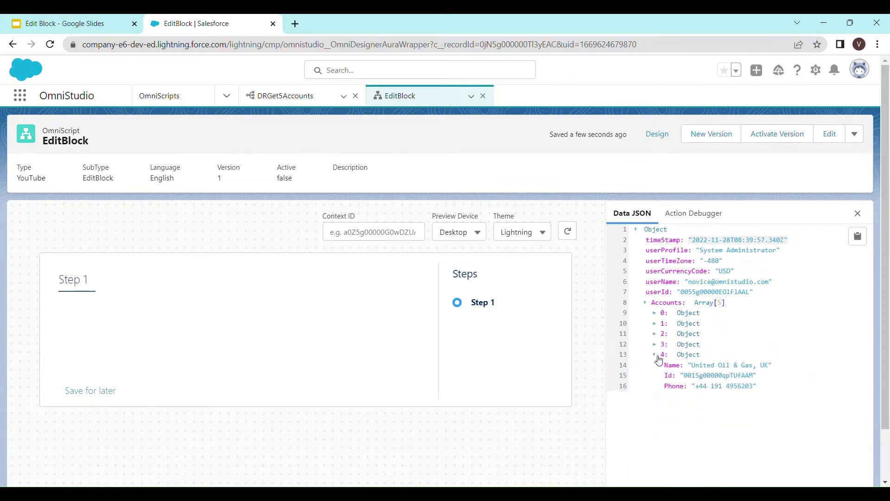
{"action": "left_click", "coordinate": [656, 355]}
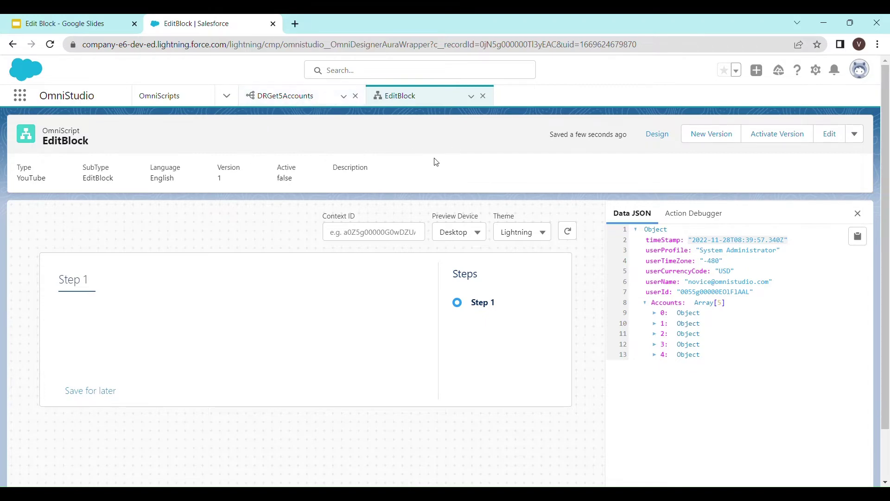
{"action": "left_click", "coordinate": [657, 136]}
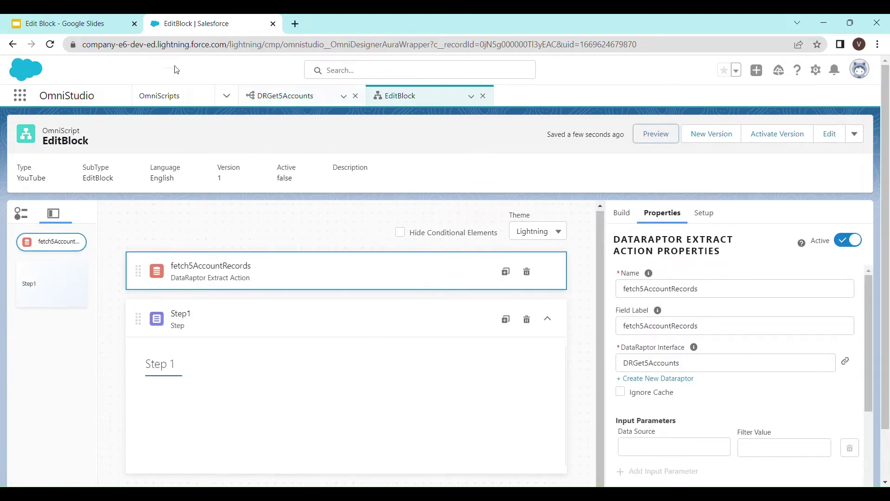
- Switch to the Google Slides presentation and highlight the third logical step, on mapping data with the Edit Block
{"action": "left_click", "coordinate": [63, 22]}
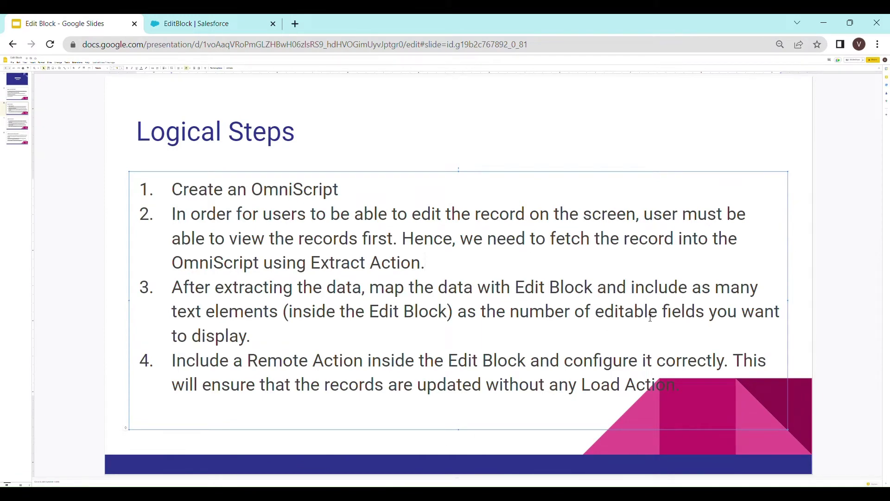
{"action": "left_click_drag", "start_coordinate": [257, 342], "coordinate": [181, 302]}
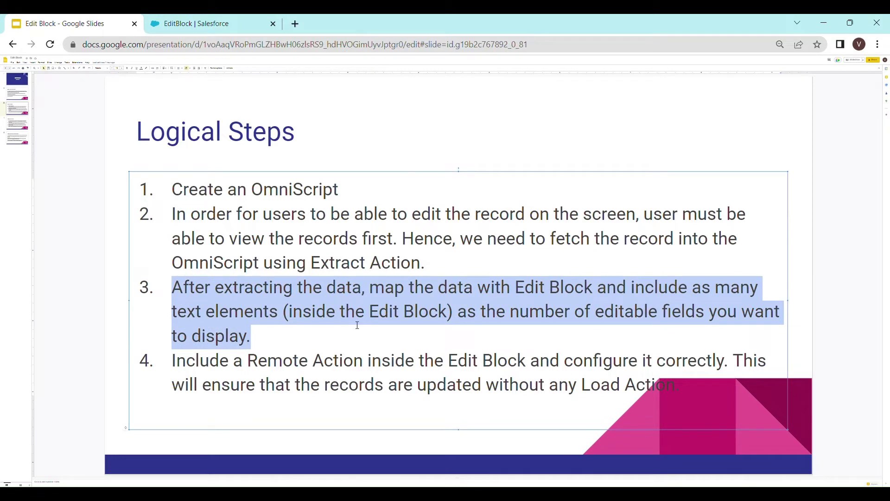
- Switch back to the EditBlock OmniScript in Salesforce and add an Edit Block element inside Step1
{"action": "left_click", "coordinate": [242, 24]}
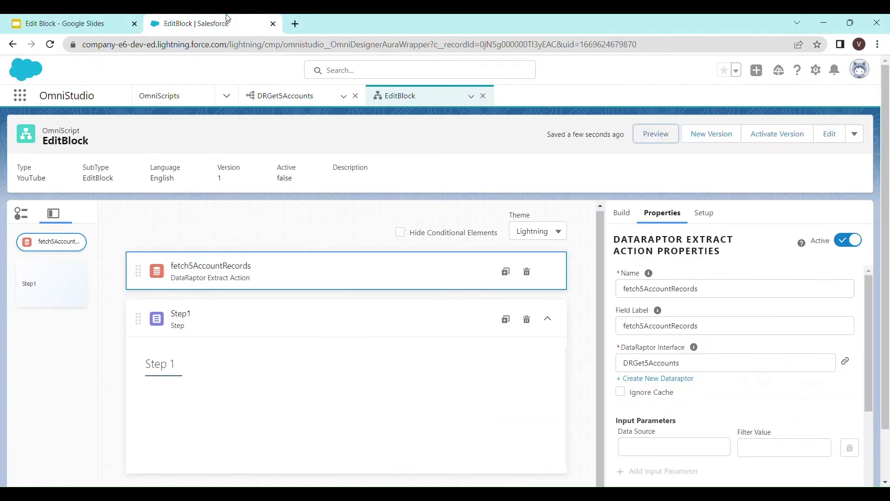
{"action": "left_click", "coordinate": [396, 403]}
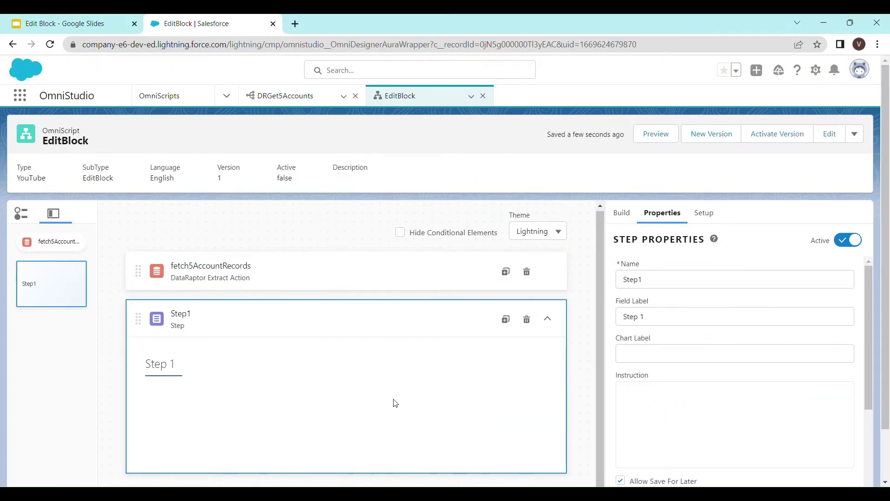
{"action": "left_click", "coordinate": [621, 212]}
{"action": "left_click", "coordinate": [660, 241]}
{"action": "type", "text": "edit"}
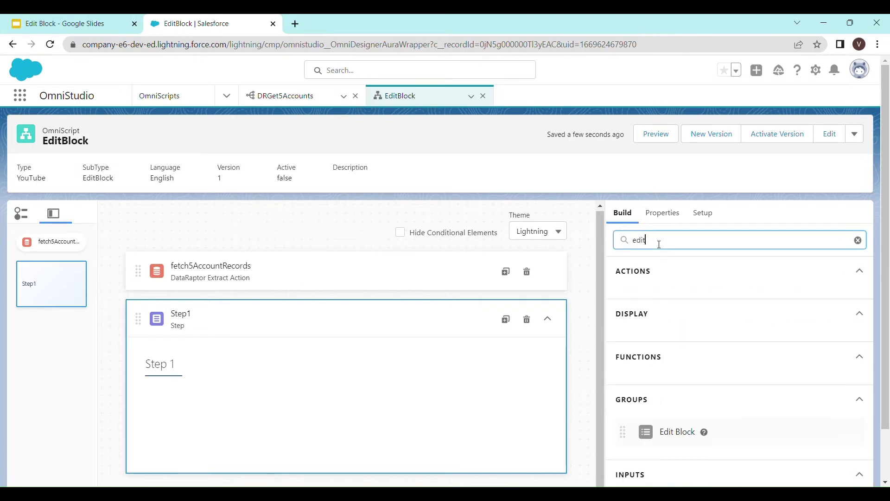
{"action": "type", "text": " block"}
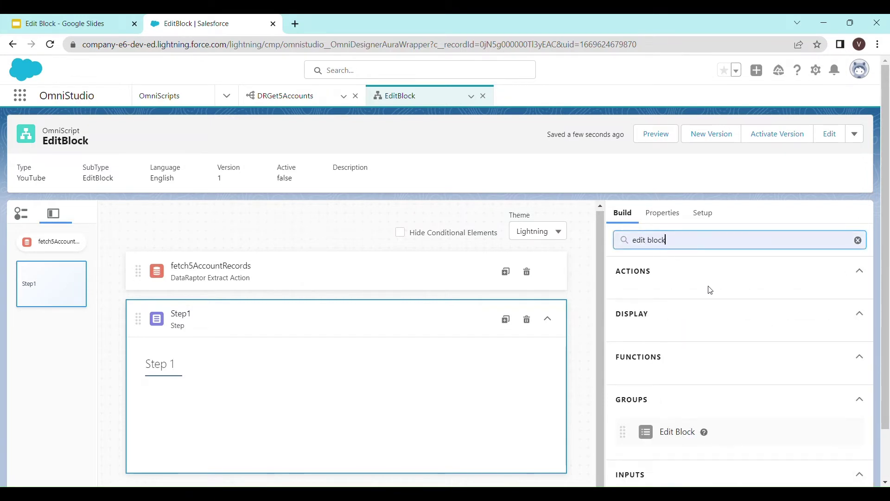
{"action": "left_click_drag", "start_coordinate": [693, 431], "coordinate": [424, 391]}
{"action": "scroll", "coordinate": [423, 391], "scroll_direction": "down", "scroll_amount": 1}
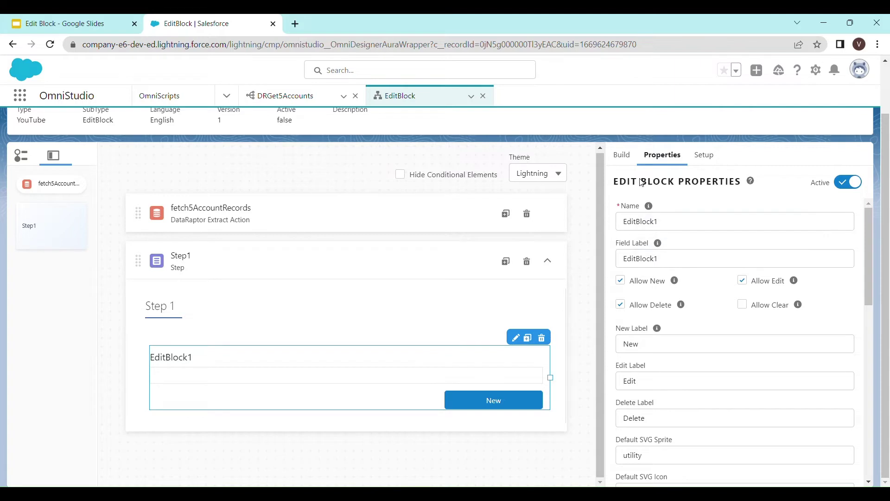
{"action": "left_click", "coordinate": [621, 154]}
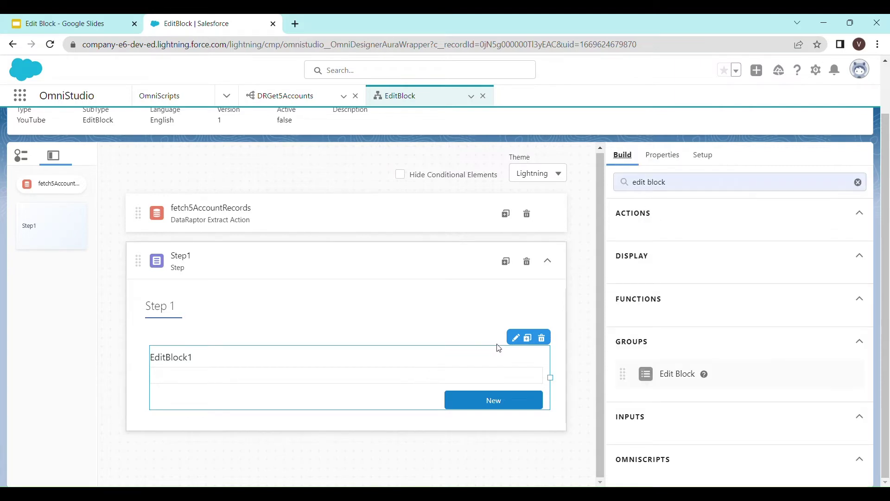
{"action": "left_click", "coordinate": [516, 338]}
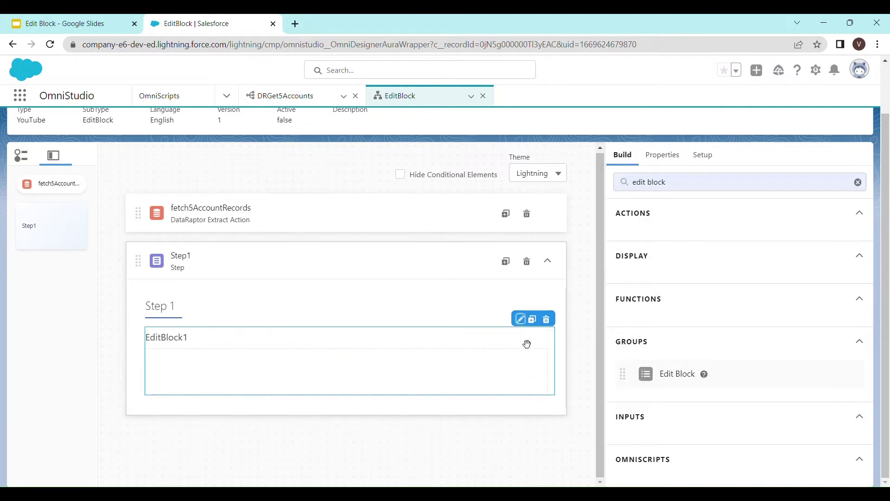
{"action": "left_click", "coordinate": [521, 319]}
{"action": "left_click", "coordinate": [627, 157]}
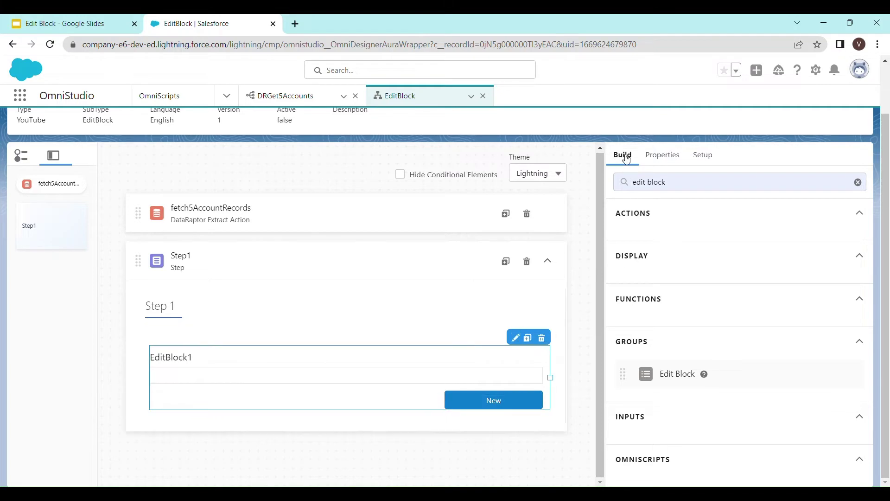
- Recheck the third logical step in the Google Slides presentation and try searching the OmniScript's elements for input
{"action": "left_click", "coordinate": [858, 181]}
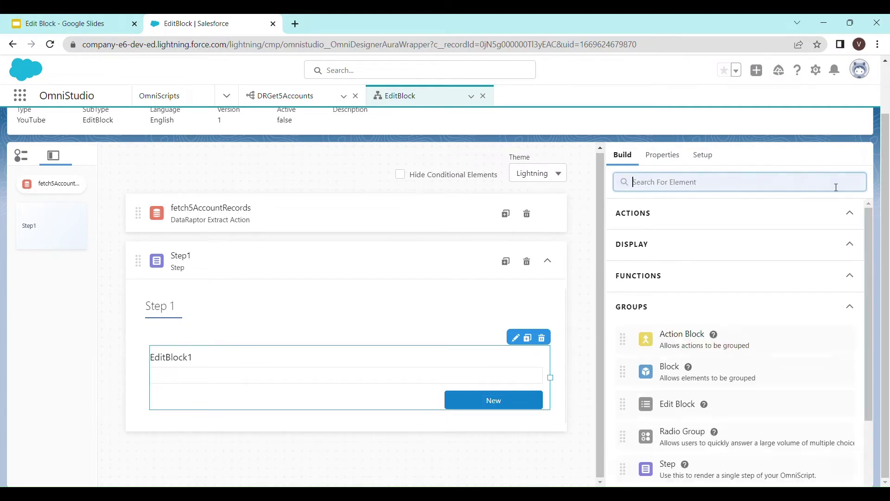
{"action": "left_click", "coordinate": [65, 23]}
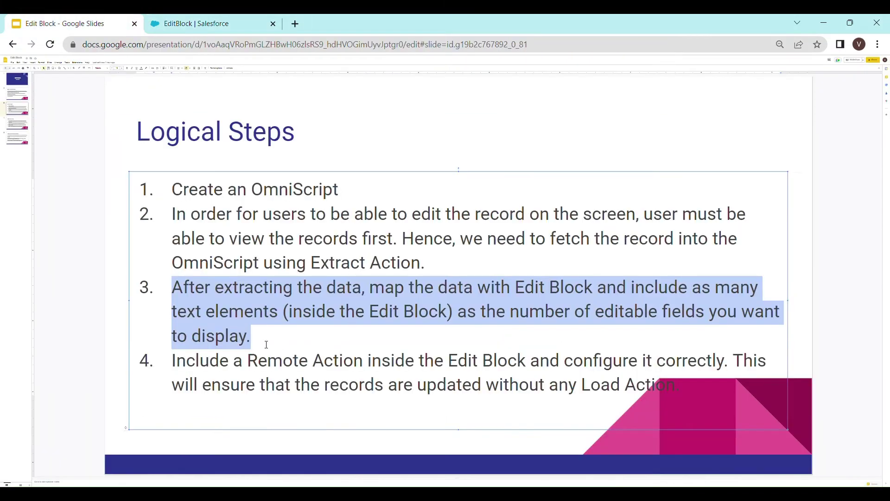
{"action": "left_click", "coordinate": [195, 24]}
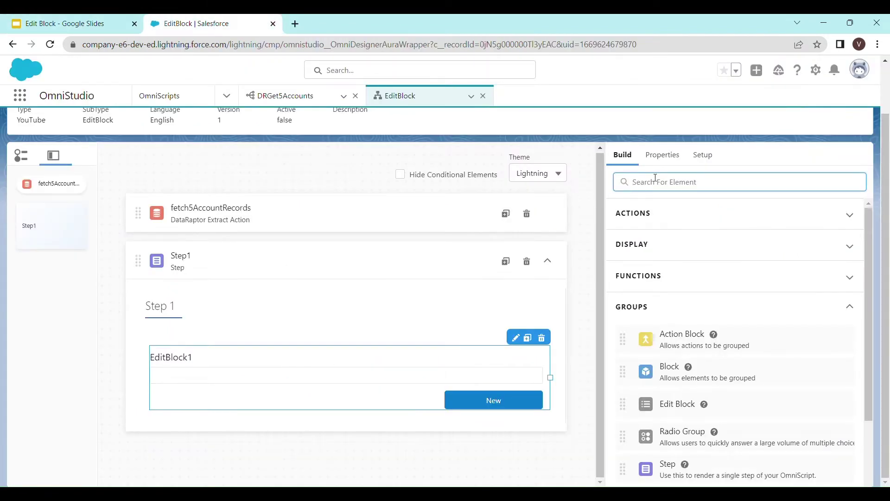
{"action": "type", "text": "input"}
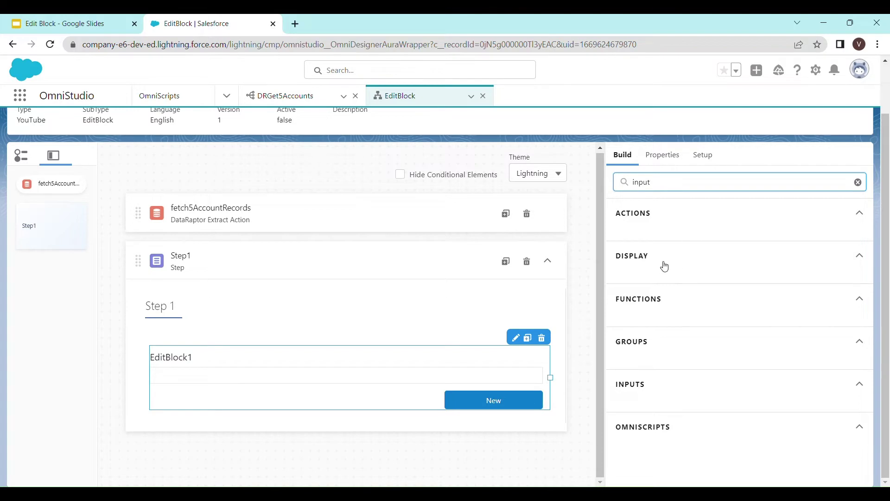
{"action": "left_click", "coordinate": [667, 388]}
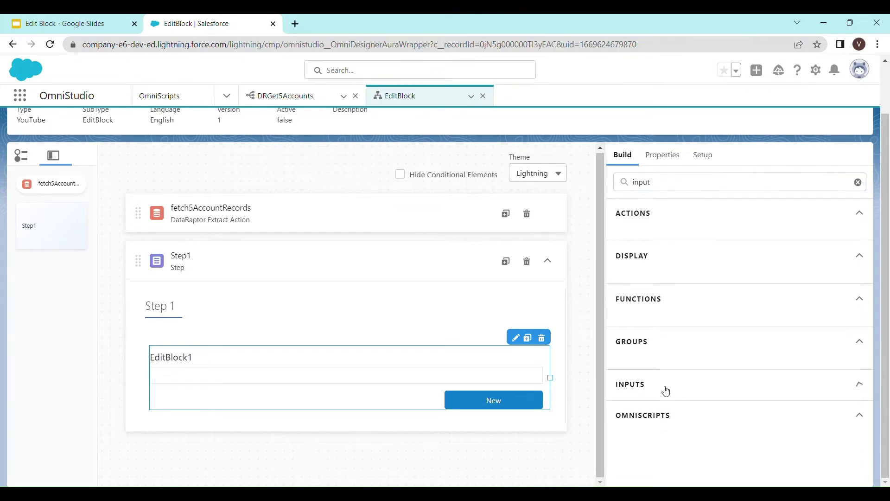
- Find the Text input among the elements, place one inside EditBlock1, and duplicate it twice
{"action": "double_click", "coordinate": [632, 185]}
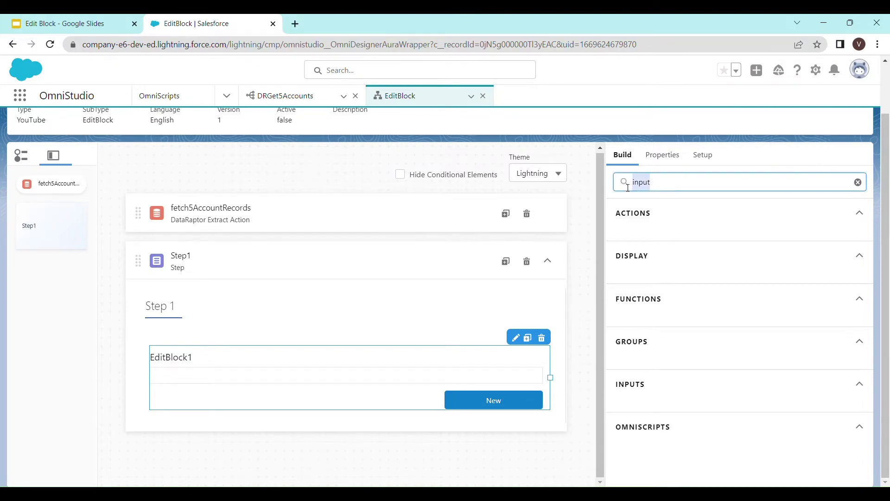
{"action": "type", "text": "text"}
{"action": "scroll", "coordinate": [736, 477], "scroll_direction": "down", "scroll_amount": 2}
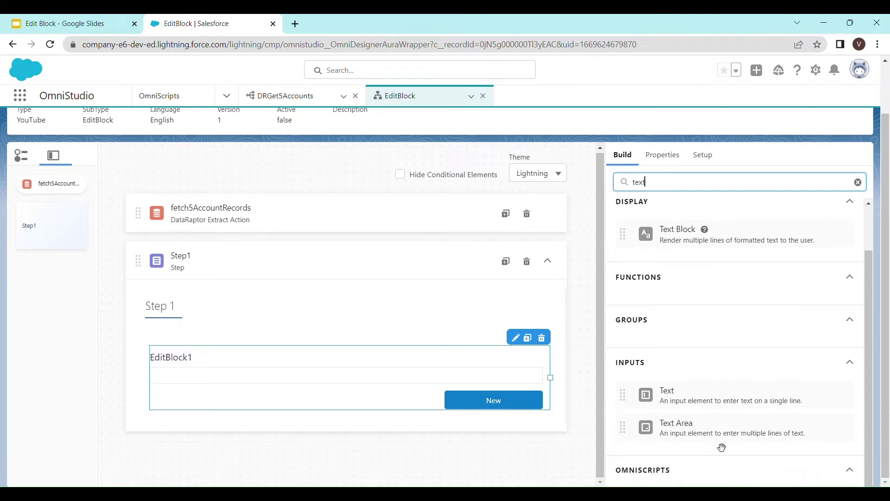
{"action": "left_click_drag", "start_coordinate": [670, 397], "coordinate": [311, 368]}
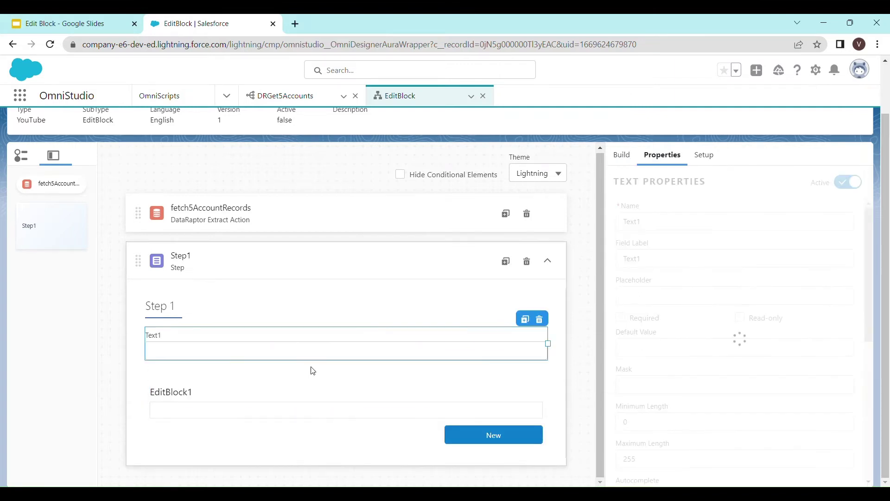
{"action": "left_click", "coordinate": [320, 411]}
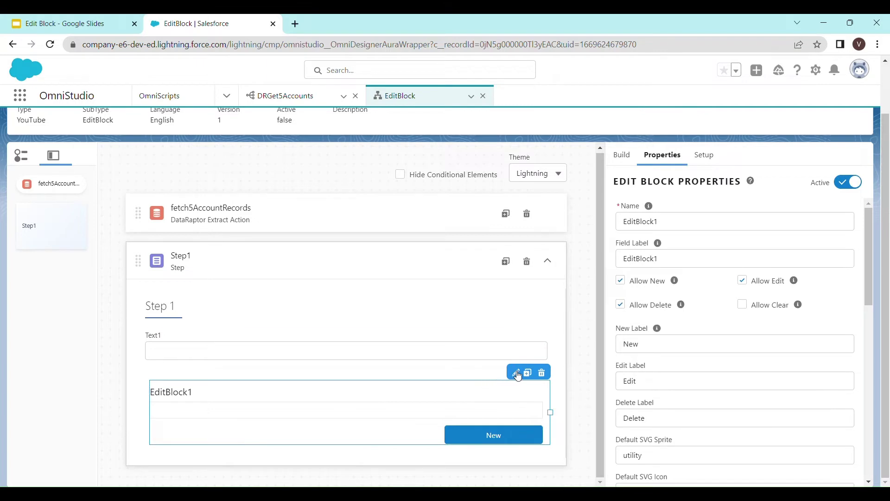
{"action": "left_click_drag", "start_coordinate": [385, 352], "coordinate": [392, 396]}
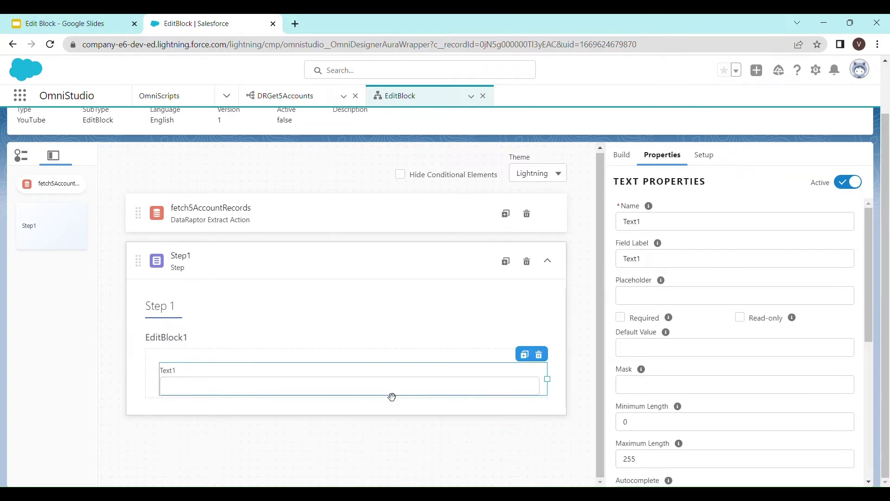
{"action": "left_click", "coordinate": [520, 357]}
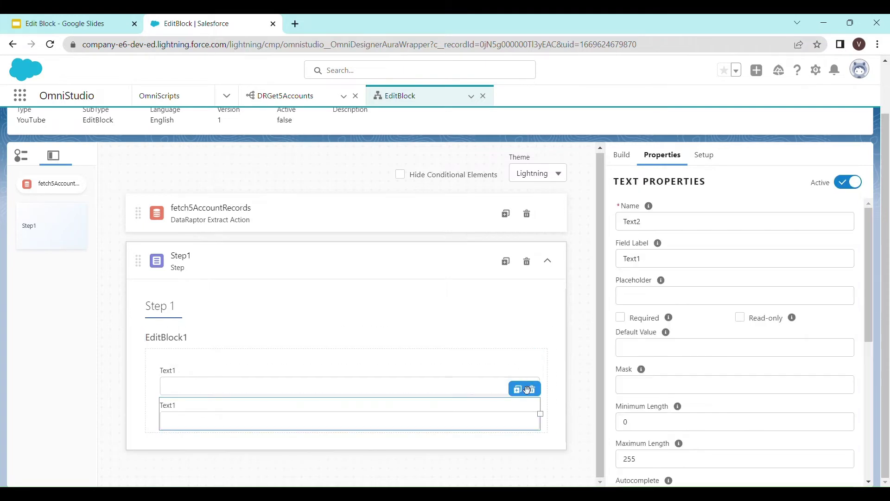
{"action": "left_click", "coordinate": [520, 393]}
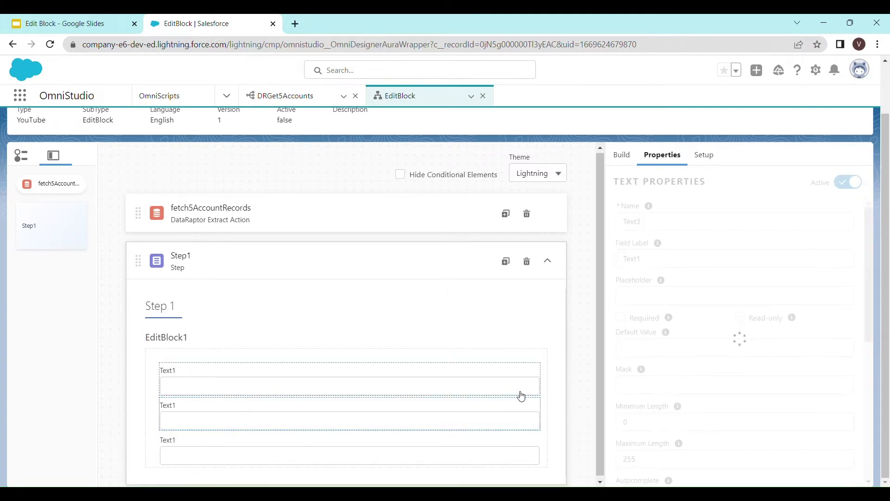
- Set the field label of the first Text element in EditBlock1 to Id and the second to Name
{"action": "left_click", "coordinate": [372, 391]}
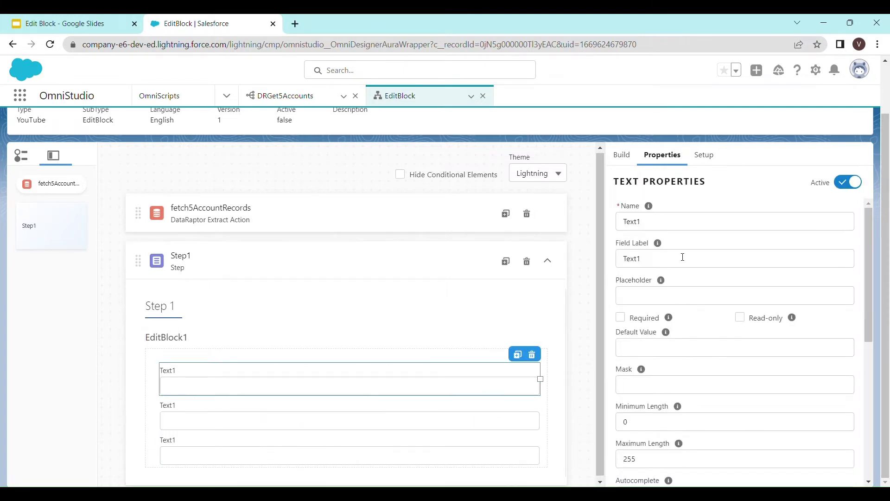
{"action": "left_click_drag", "start_coordinate": [682, 260], "coordinate": [608, 260]}
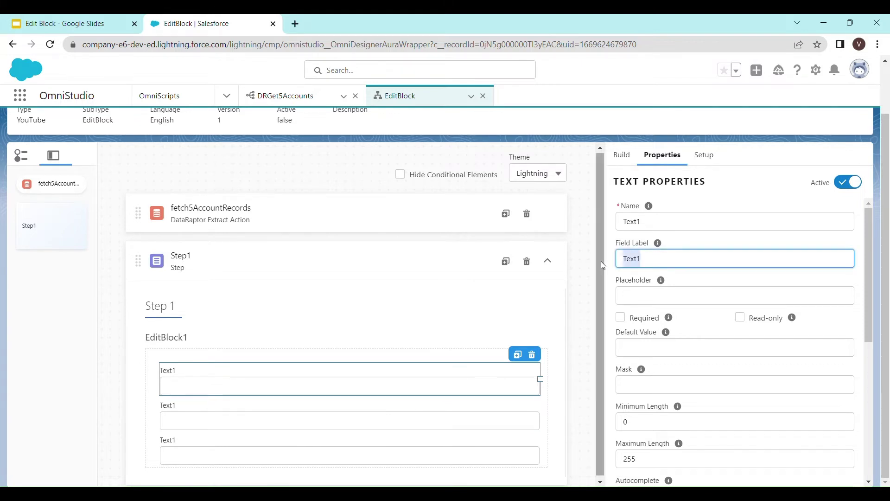
{"action": "type", "text": "Id"}
{"action": "key", "text": "Tab"}
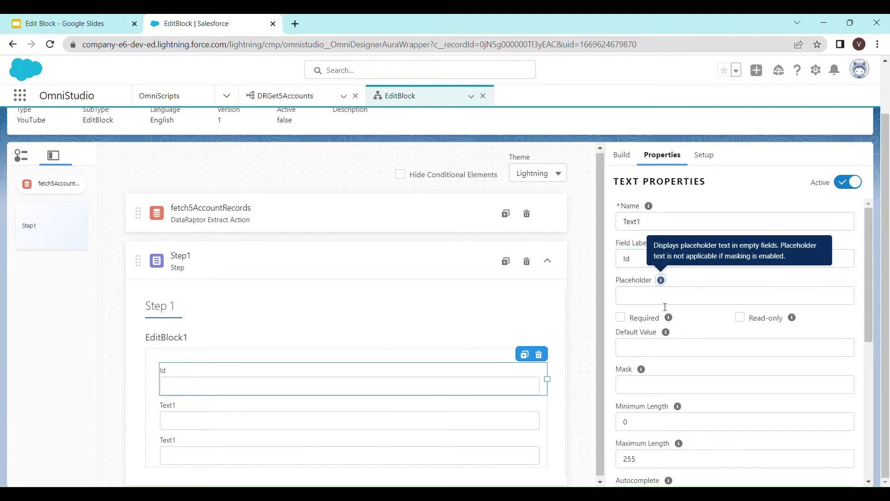
{"action": "left_click", "coordinate": [341, 420]}
{"action": "left_click_drag", "start_coordinate": [677, 259], "coordinate": [611, 260]}
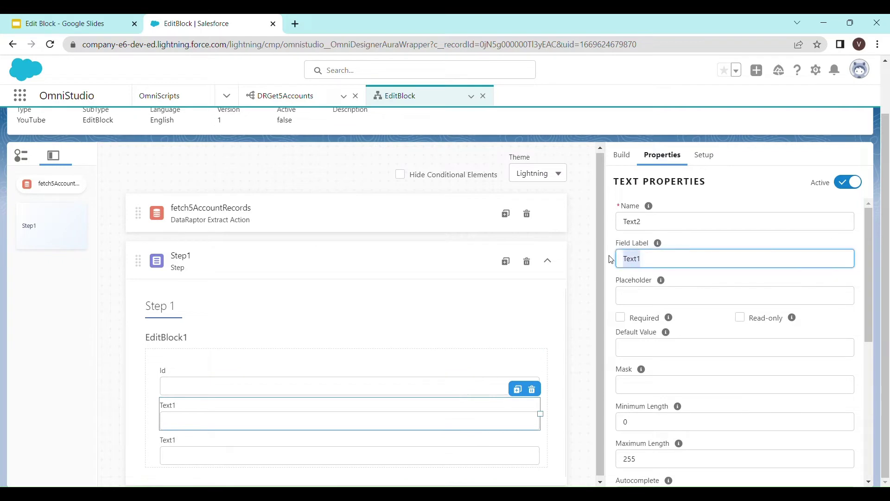
{"action": "type", "text": "Name"}
{"action": "key", "text": "Tab"}
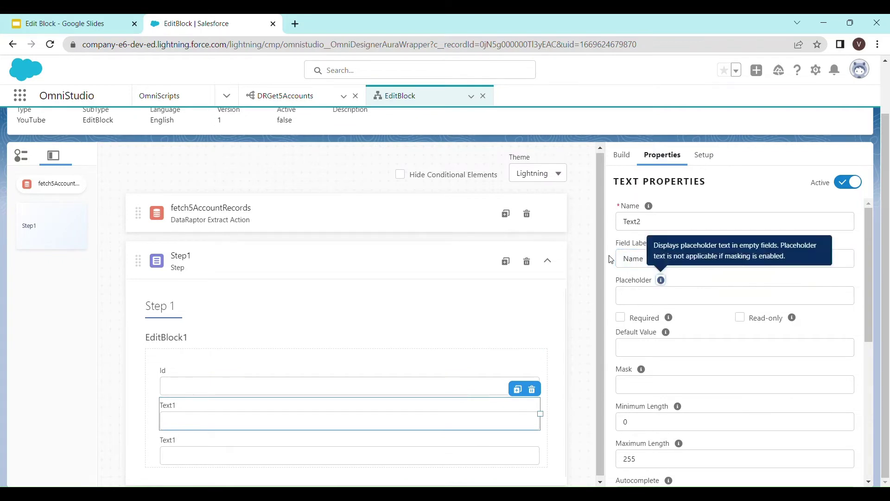
- Set the field label of the third Text element in EditBlock1 to Phone
{"action": "left_click", "coordinate": [350, 453]}
{"action": "left_click_drag", "start_coordinate": [656, 259], "coordinate": [601, 258]}
{"action": "type", "text": "Ph"}
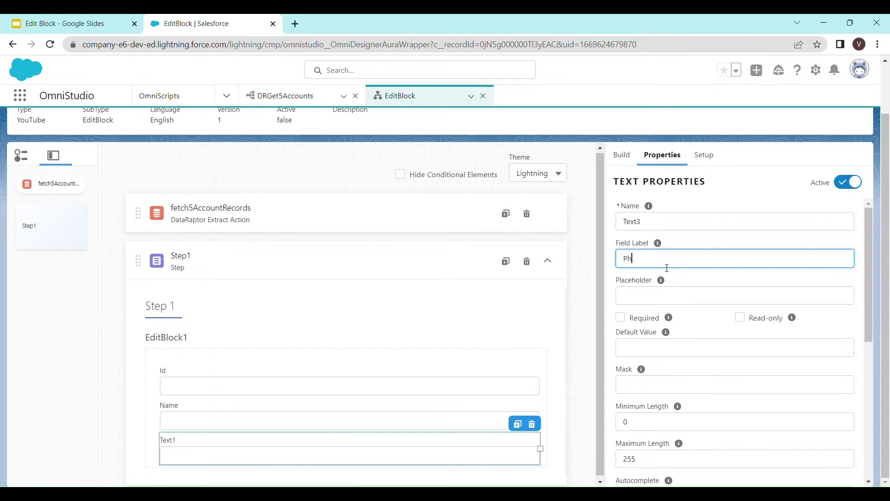
{"action": "type", "text": "oe"}
{"action": "key", "text": "BackSpace"}
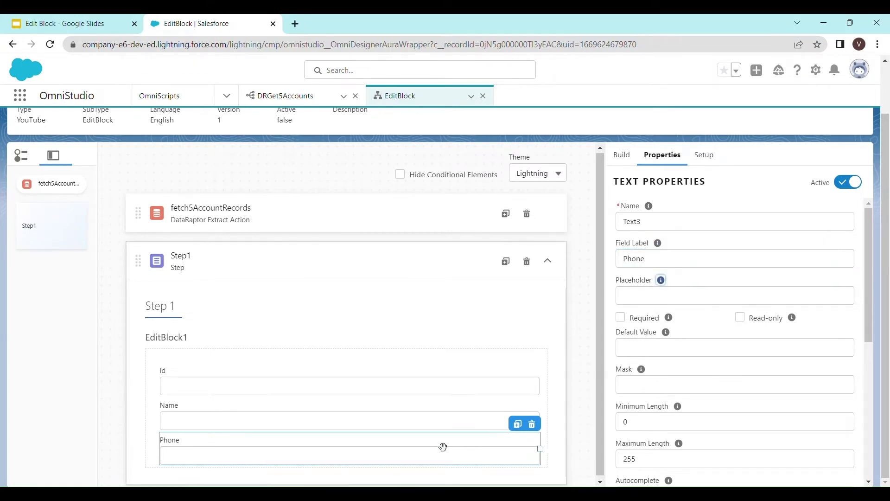
- Preview the OmniScript, clear its Action Debugger logs, and compare EditBlock1 with the Data JSON before returning to the design view
{"action": "left_click", "coordinate": [452, 398]}
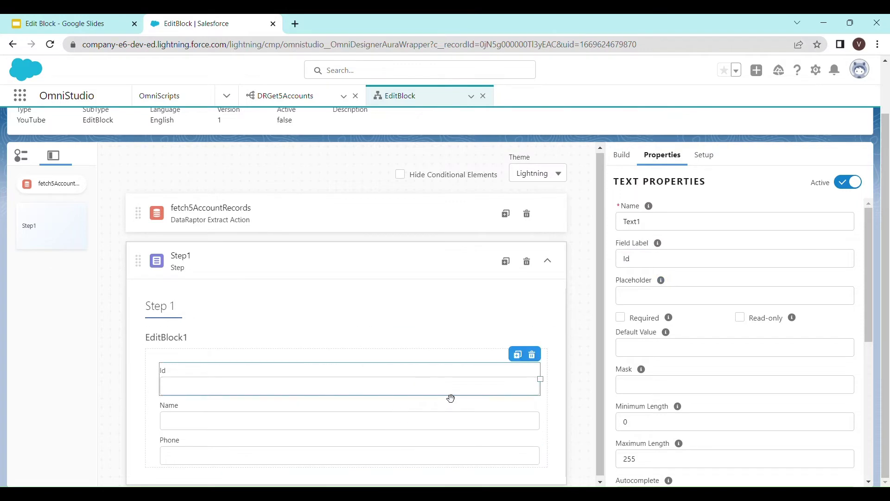
{"action": "left_click", "coordinate": [557, 308]}
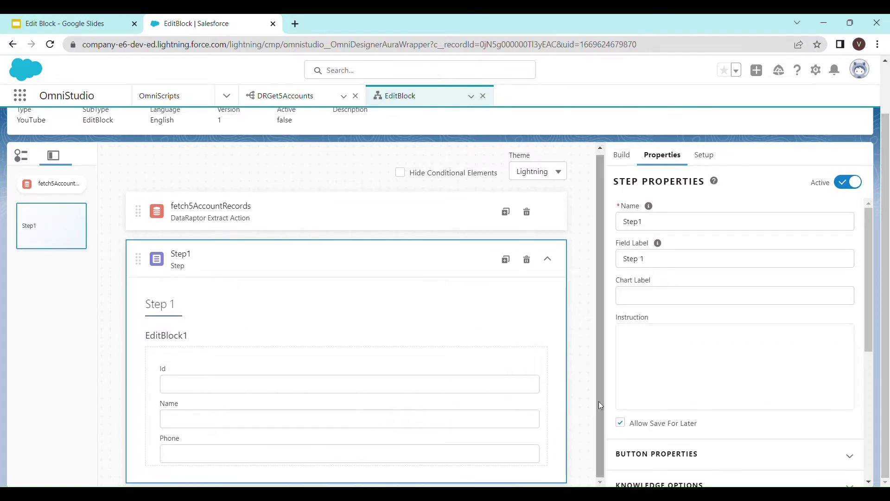
{"action": "scroll", "coordinate": [672, 232], "scroll_direction": "up", "scroll_amount": 2}
{"action": "left_click", "coordinate": [656, 134]}
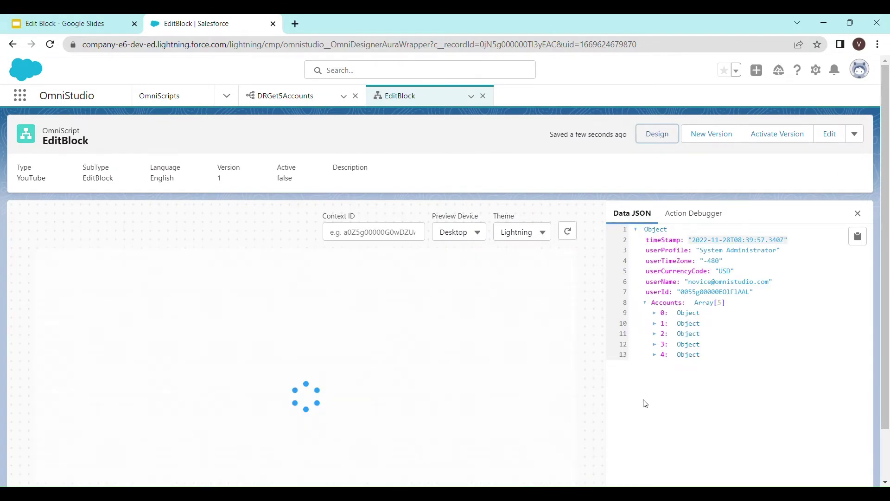
{"action": "left_click", "coordinate": [698, 213]}
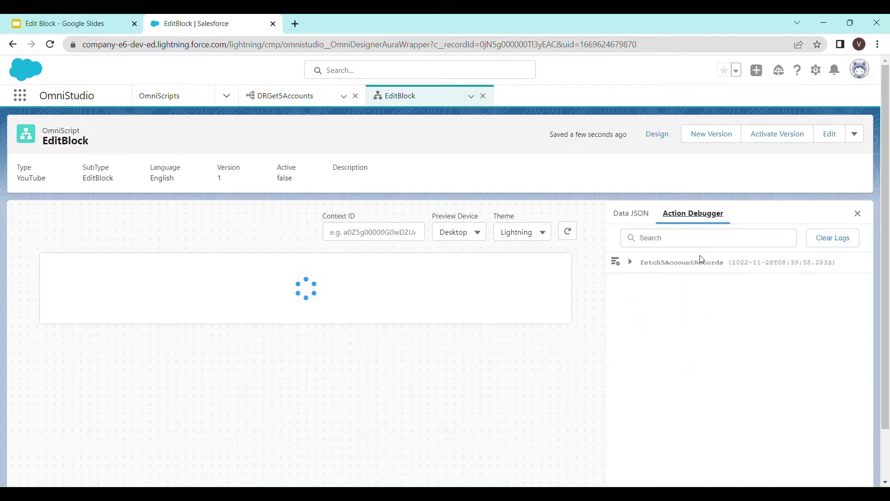
{"action": "left_click", "coordinate": [827, 238]}
{"action": "left_click", "coordinate": [632, 213]}
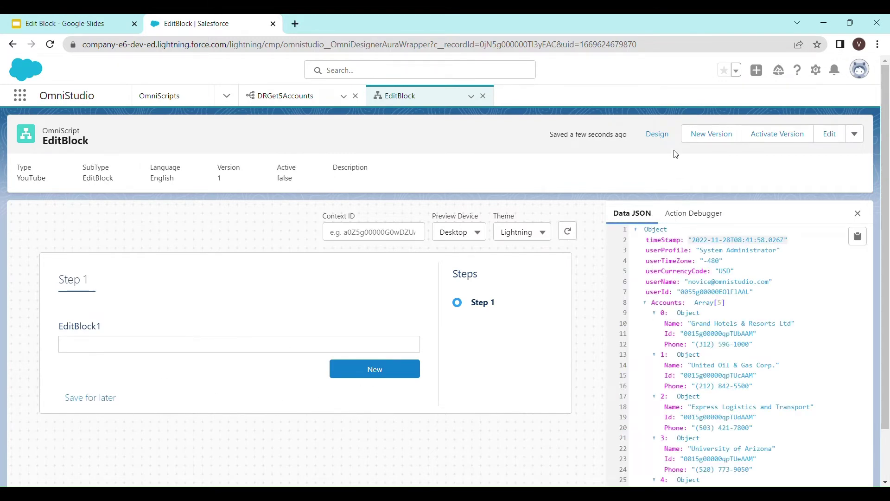
{"action": "left_click", "coordinate": [658, 134]}
{"action": "scroll", "coordinate": [408, 440], "scroll_direction": "down", "scroll_amount": 1}
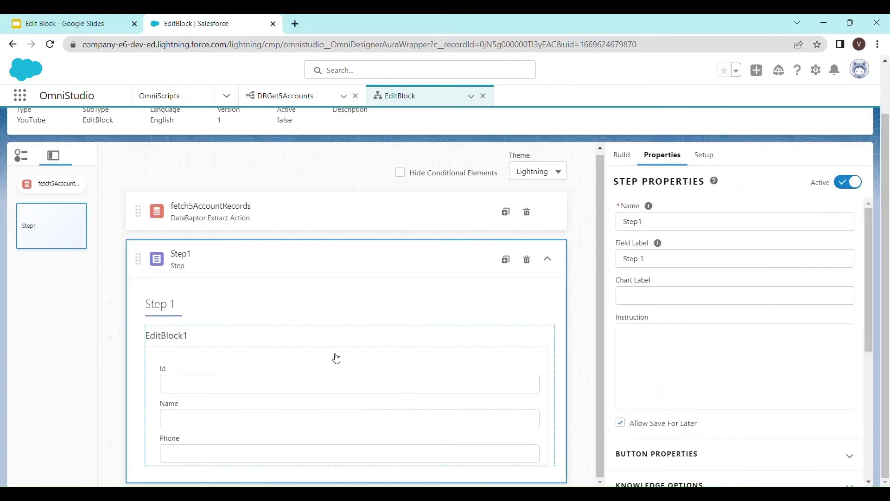
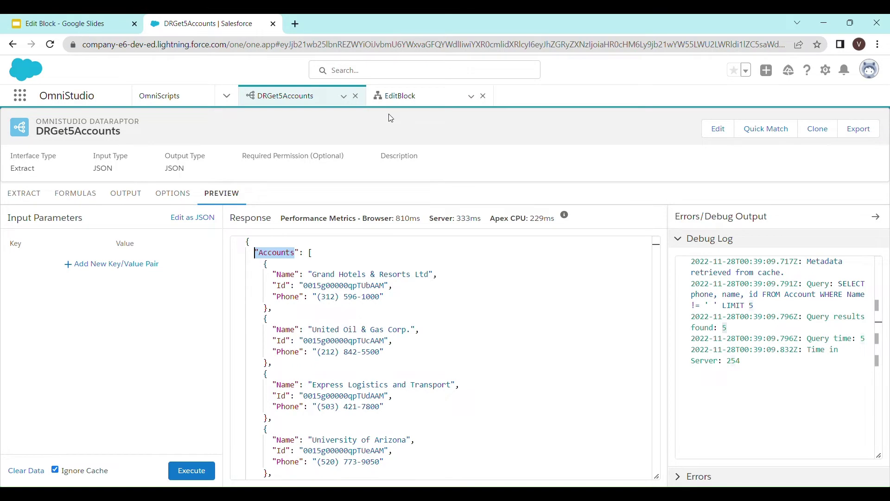
- Return to the EditBlock OmniScript and highlight the Edit Block's name, Accounts, in its properties
{"action": "left_click_drag", "start_coordinate": [674, 281], "coordinate": [624, 288]}
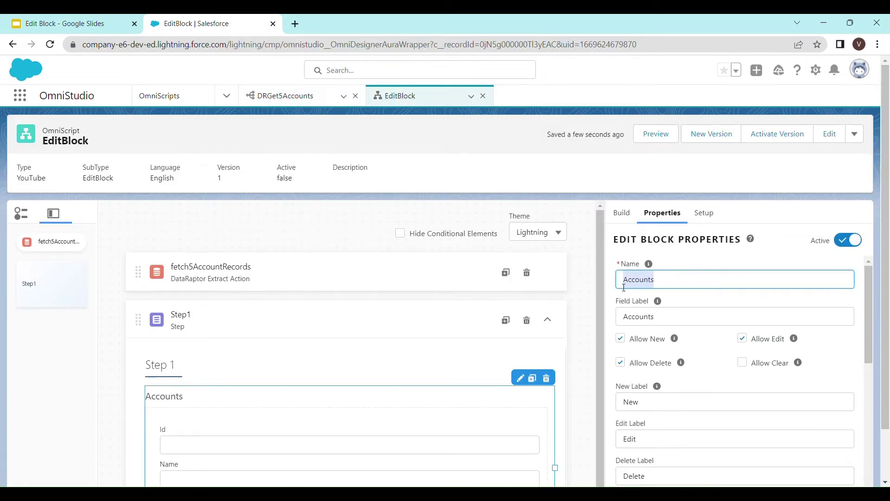
- Switch to the Google Slides deck and highlight the second Important Point, about binding output JSON fields to identically named text elements
{"action": "scroll", "coordinate": [477, 382], "scroll_direction": "down", "scroll_amount": 1}
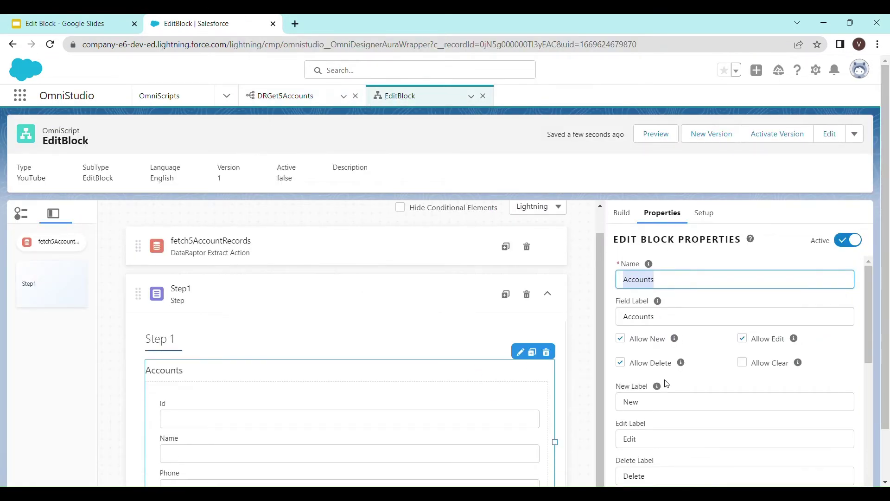
{"action": "left_click", "coordinate": [37, 18]}
{"action": "left_click_drag", "start_coordinate": [179, 266], "coordinate": [702, 287]}
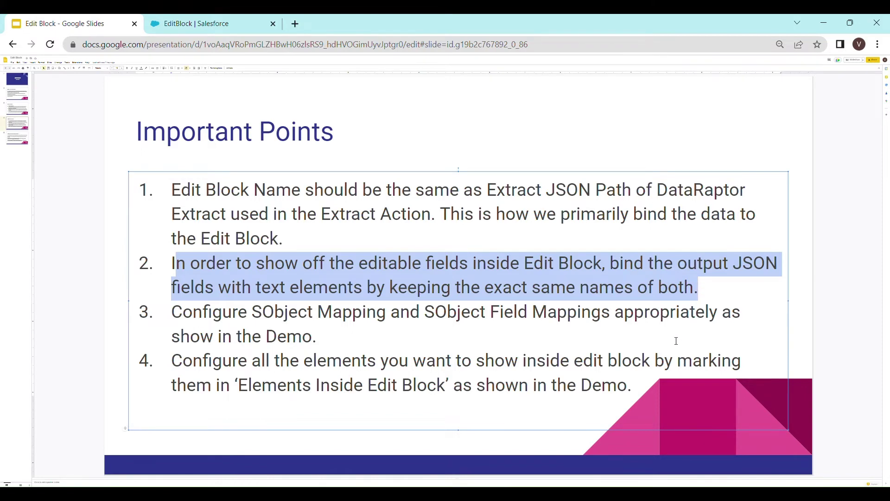
- Return to Salesforce and highlight the Name, Id and Phone keys of the first record in the DRGet5Accounts preview response
{"action": "left_click", "coordinate": [194, 24]}
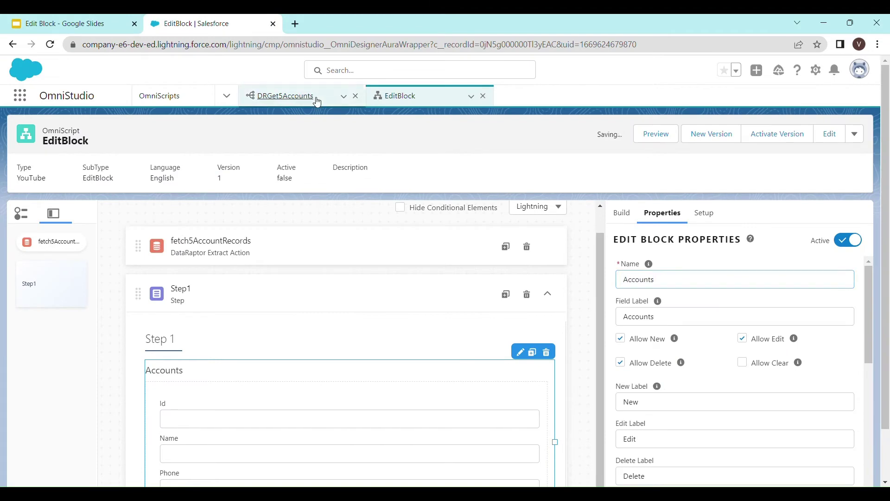
{"action": "left_click", "coordinate": [318, 97]}
{"action": "double_click", "coordinate": [284, 274]}
{"action": "double_click", "coordinate": [281, 285]}
{"action": "double_click", "coordinate": [289, 297]}
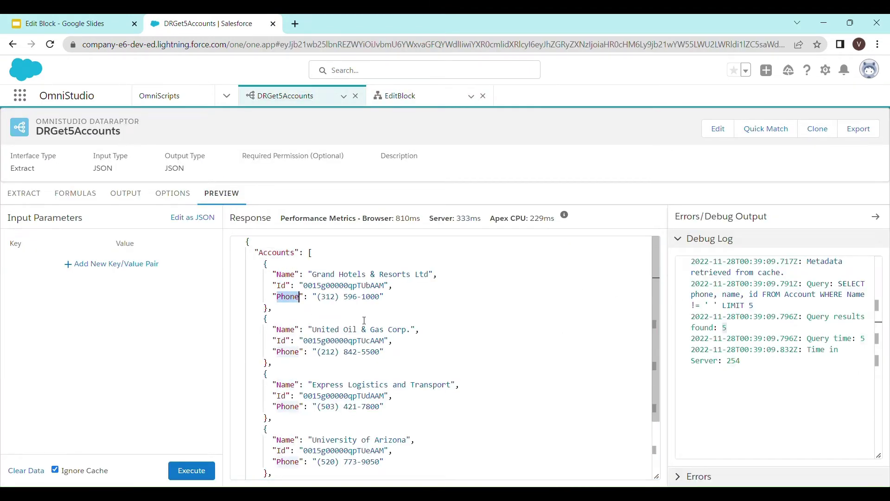
- Back in the EditBlock OmniScript, rename the text element labelled Id inside the Accounts Edit Block to Id
{"action": "left_click", "coordinate": [397, 95]}
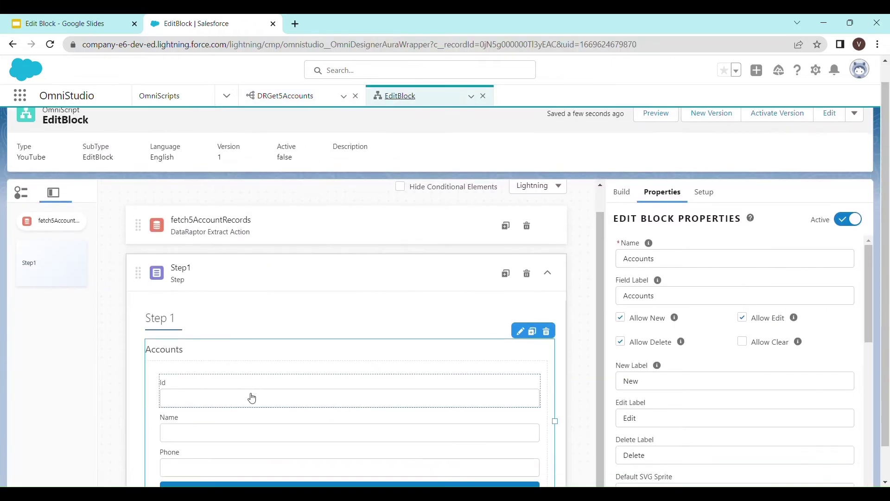
{"action": "scroll", "coordinate": [251, 399], "scroll_direction": "down", "scroll_amount": 1}
{"action": "left_click", "coordinate": [240, 371]}
{"action": "left_click_drag", "start_coordinate": [673, 226], "coordinate": [625, 228]}
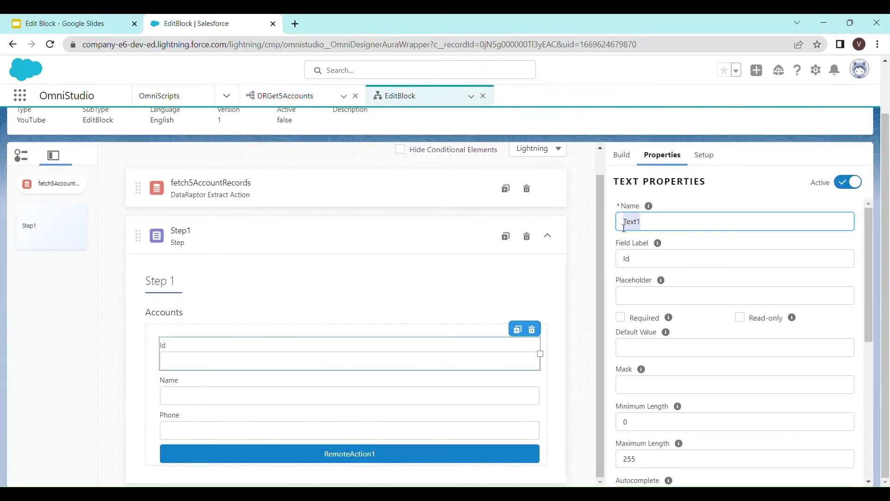
{"action": "key", "text": "BackSpace"}
{"action": "type", "text": "Id"}
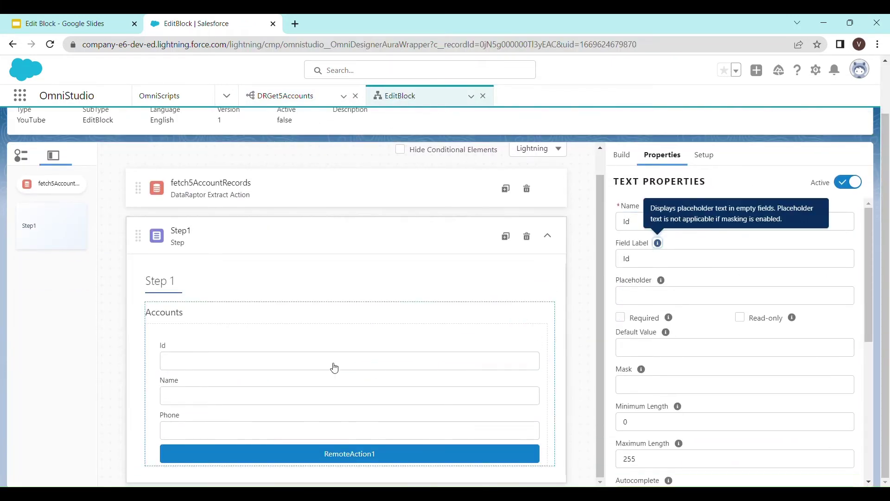
- Rename the text element labelled Name in the Accounts Edit Block to Name
{"action": "left_click", "coordinate": [262, 404]}
{"action": "left_click_drag", "start_coordinate": [656, 225], "coordinate": [610, 227]}
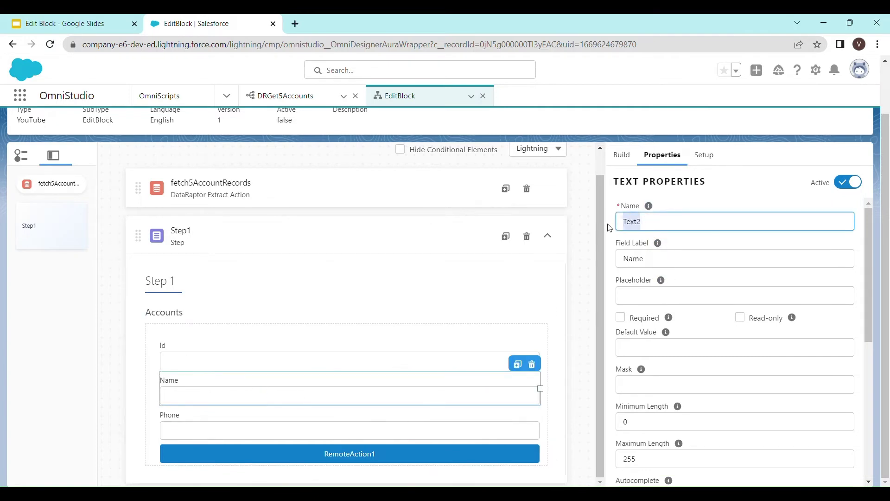
{"action": "type", "text": "Name"}
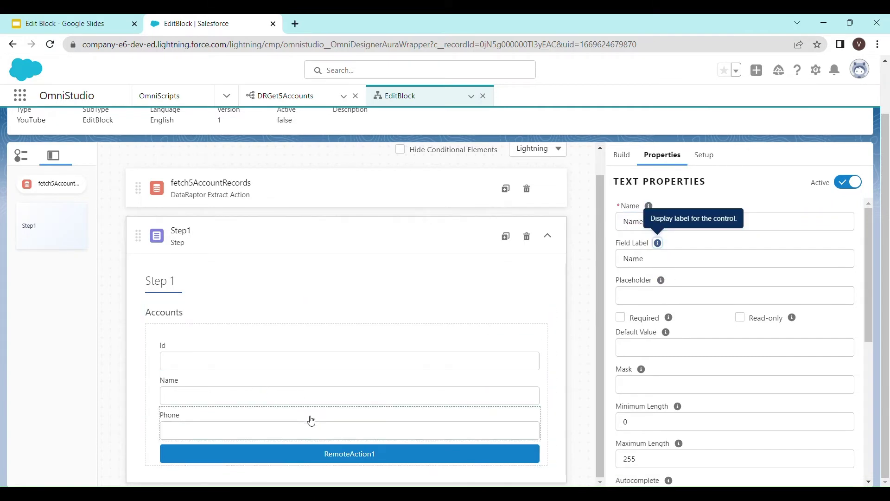
- Rename the text element labelled Phone in the Accounts Edit Block to Phone
{"action": "left_click", "coordinate": [312, 419]}
{"action": "left_click_drag", "start_coordinate": [649, 222], "coordinate": [604, 224]}
{"action": "key", "text": "BackSpace"}
{"action": "type", "text": "Phone"}
{"action": "key", "text": "Tab"}
{"action": "key", "text": "Tab"}
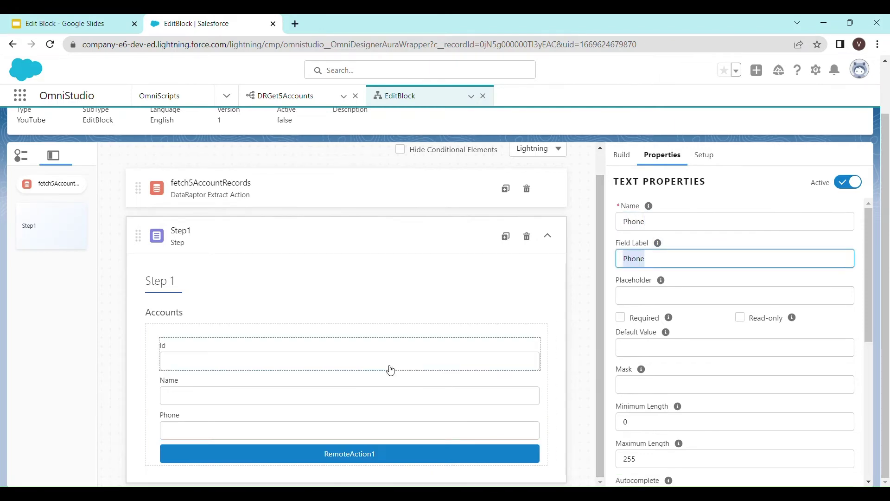
- Highlight the slide deck's third Important Point, about SObject Mapping and SObject Field Mappings, and return to the EditBlock OmniScript
{"action": "left_click", "coordinate": [67, 30]}
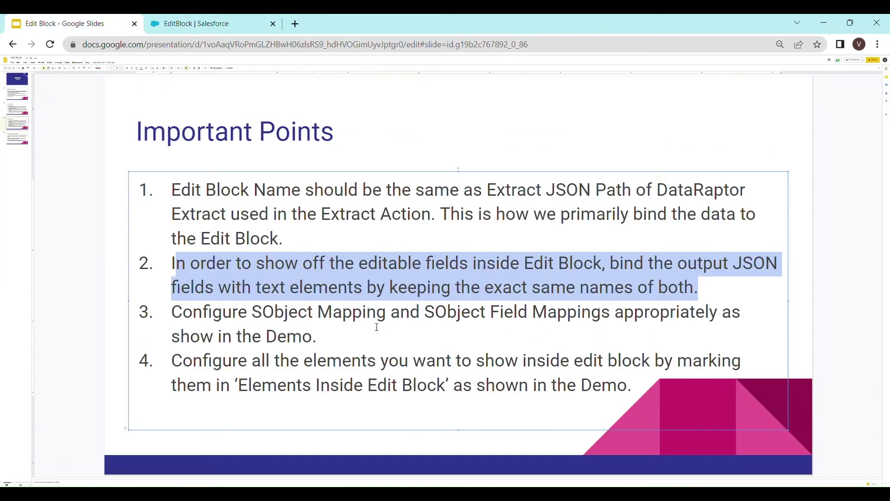
{"action": "left_click_drag", "start_coordinate": [319, 342], "coordinate": [182, 318]}
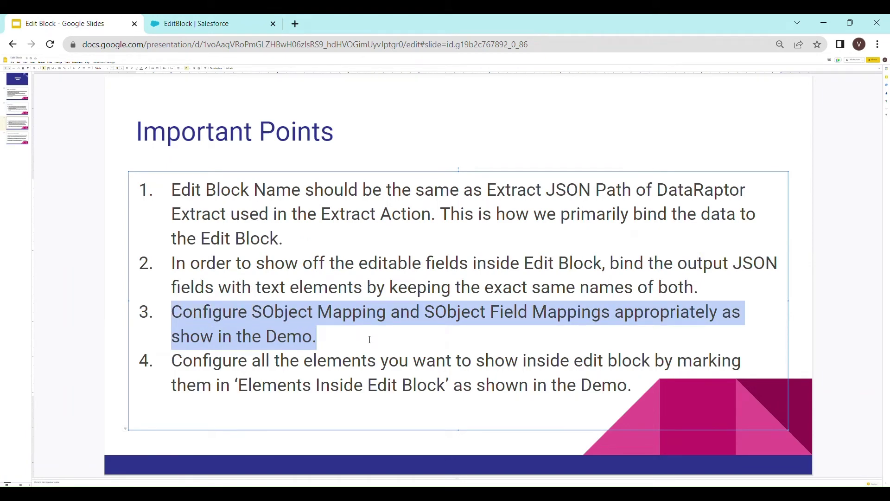
{"action": "left_click", "coordinate": [211, 32]}
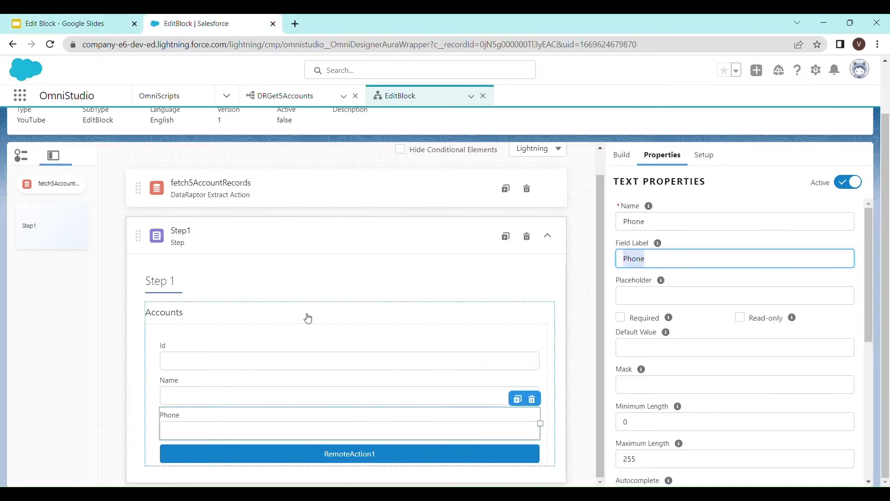
- Select the Accounts Edit Block and review its Allow New, Allow Delete and Allow Edit options and the properties below them
{"action": "left_click", "coordinate": [181, 318]}
{"action": "scroll", "coordinate": [746, 401], "scroll_direction": "down", "scroll_amount": 1}
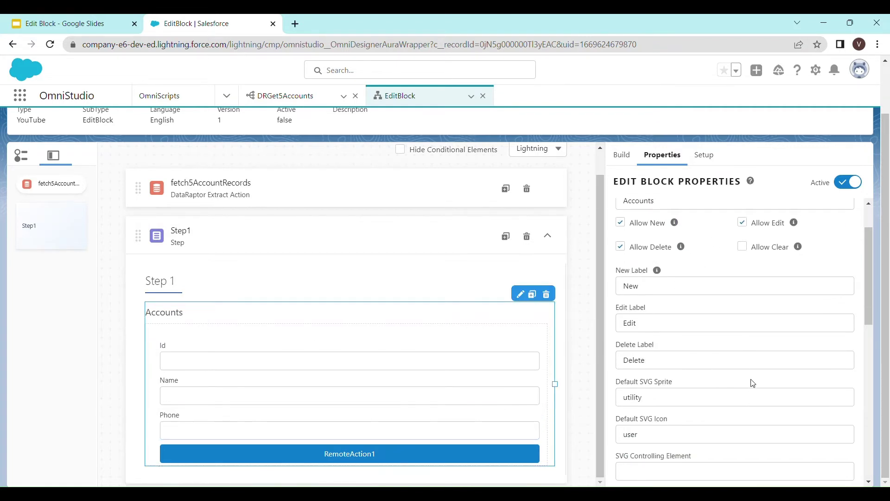
{"action": "left_click", "coordinate": [623, 225]}
{"action": "left_click", "coordinate": [626, 246]}
{"action": "double_click", "coordinate": [782, 227]}
{"action": "scroll", "coordinate": [668, 386], "scroll_direction": "down", "scroll_amount": 8}
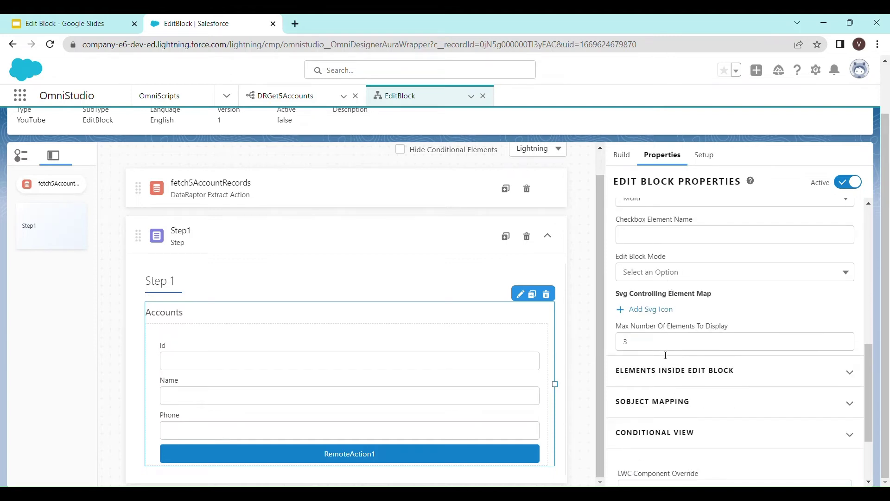
- Expand Elements Inside Edit Block and examine its element list along with the Edit Block's other properties
{"action": "left_click", "coordinate": [672, 376]}
{"action": "scroll", "coordinate": [705, 374], "scroll_direction": "down", "scroll_amount": 4}
{"action": "scroll", "coordinate": [708, 375], "scroll_direction": "up", "scroll_amount": 3}
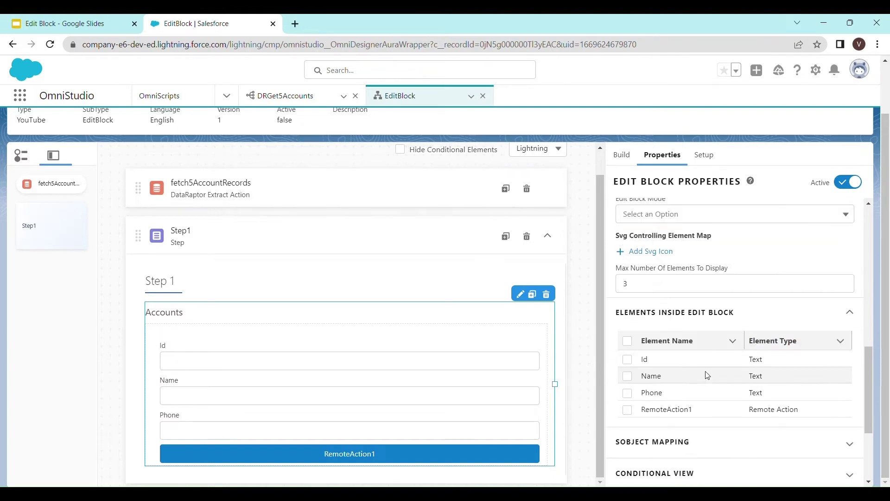
{"action": "scroll", "coordinate": [707, 375], "scroll_direction": "up", "scroll_amount": 4}
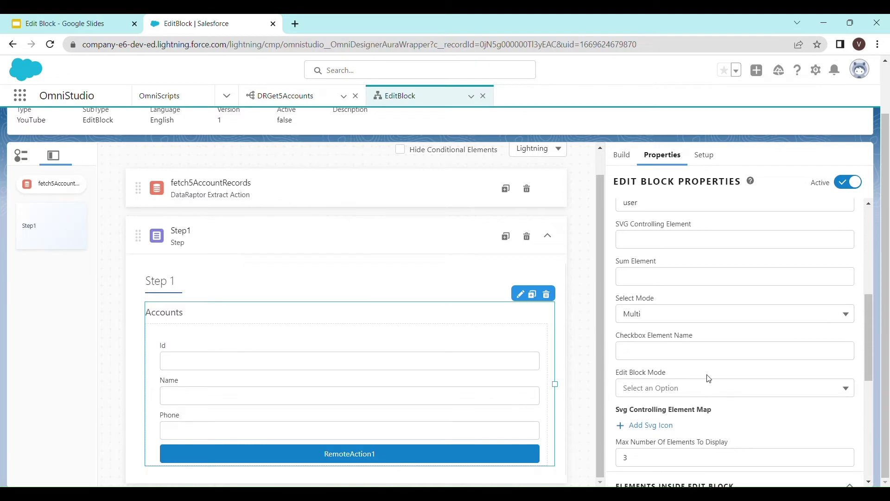
{"action": "scroll", "coordinate": [709, 378], "scroll_direction": "up", "scroll_amount": 2}
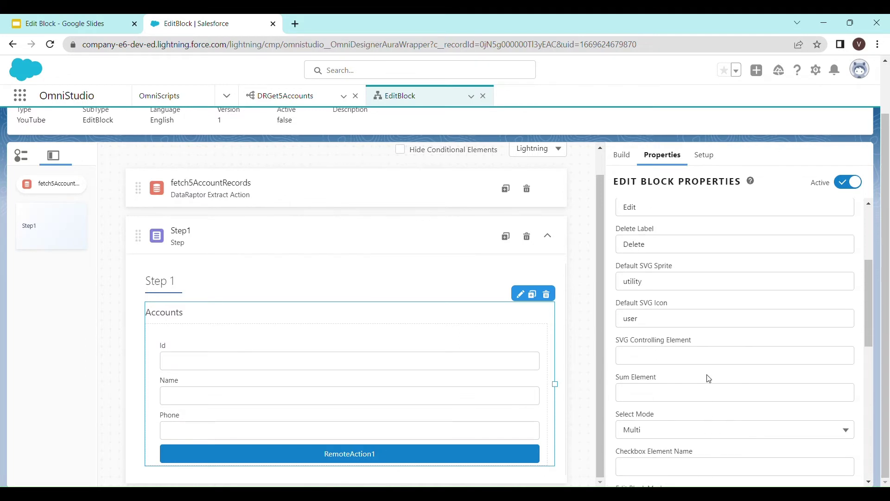
- Set the SObject in the Accounts Edit Block's SObject Mapping to Account
{"action": "scroll", "coordinate": [709, 379], "scroll_direction": "down", "scroll_amount": 5}
{"action": "scroll", "coordinate": [708, 379], "scroll_direction": "down", "scroll_amount": 3}
{"action": "left_click", "coordinate": [686, 327]}
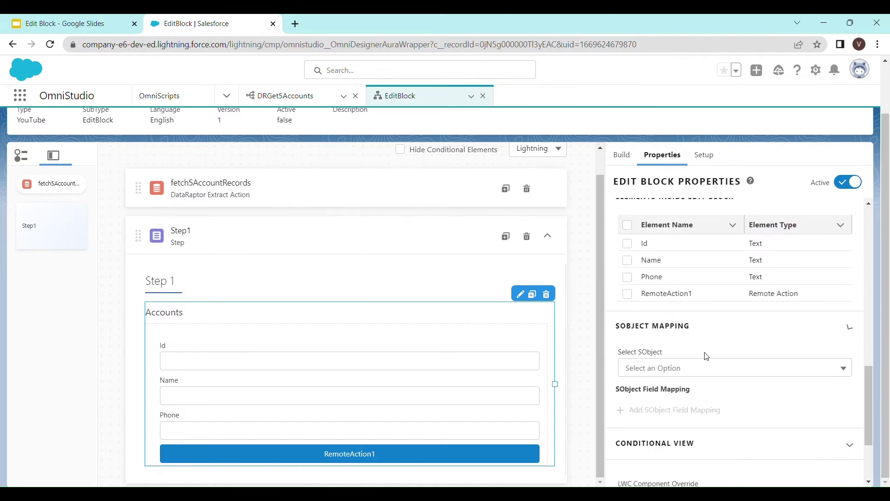
{"action": "scroll", "coordinate": [708, 366], "scroll_direction": "down", "scroll_amount": 3}
{"action": "left_click", "coordinate": [692, 262]}
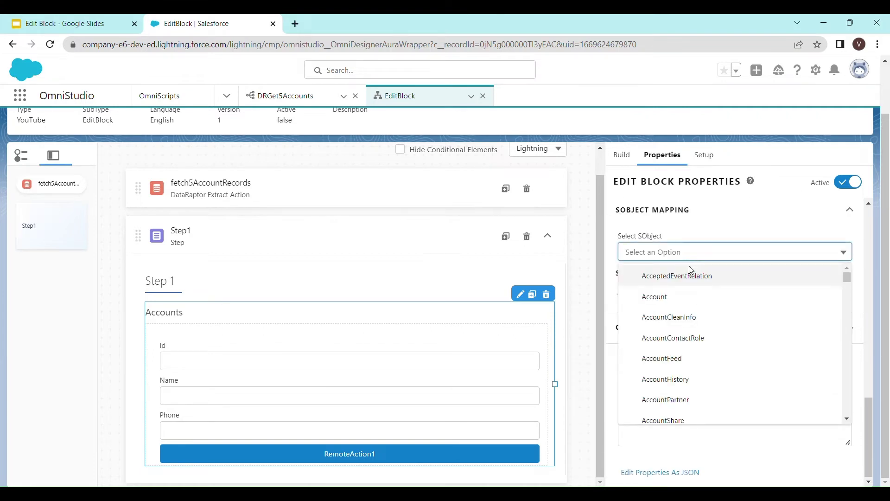
{"action": "left_click", "coordinate": [685, 300]}
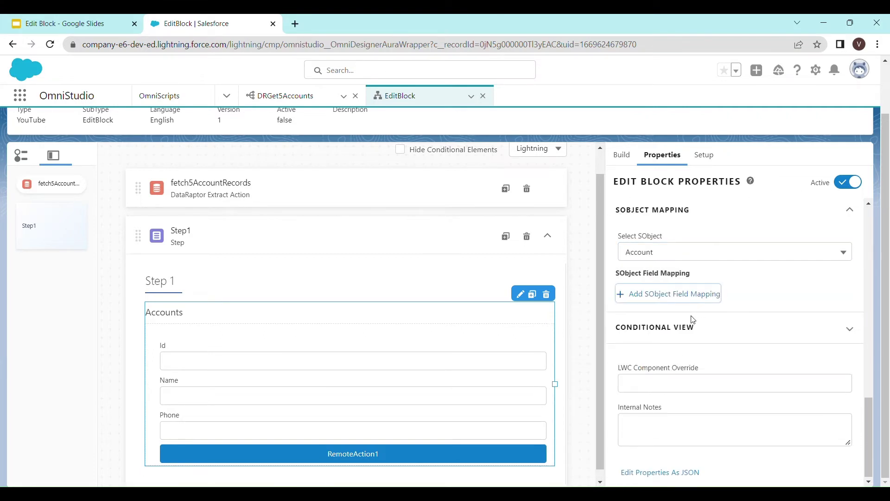
- Add and save an SObject field mapping from the Id Edit Block element to the Account field Id
{"action": "left_click", "coordinate": [674, 296]}
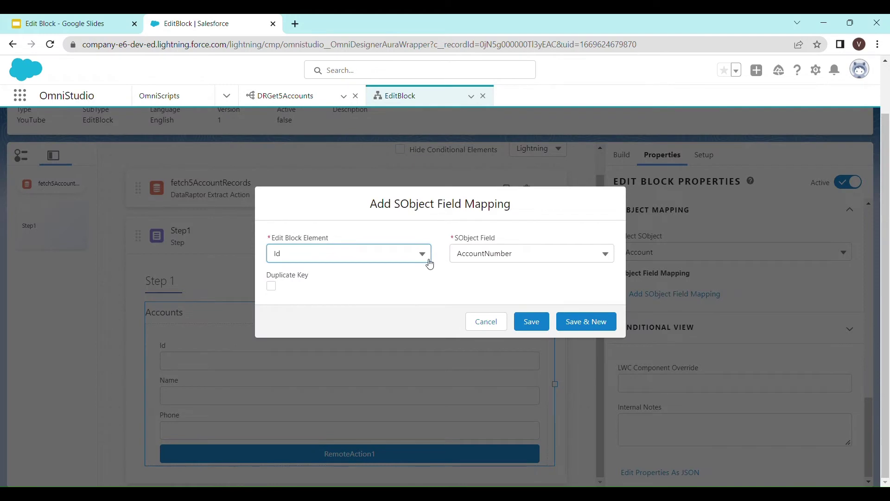
{"action": "left_click", "coordinate": [539, 262]}
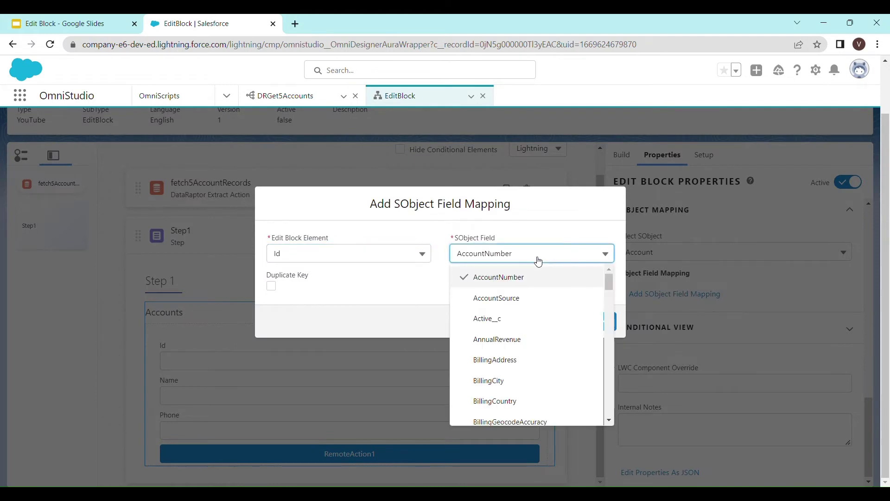
{"action": "scroll", "coordinate": [537, 341], "scroll_direction": "down", "scroll_amount": 1}
{"action": "scroll", "coordinate": [537, 341], "scroll_direction": "down", "scroll_amount": 6}
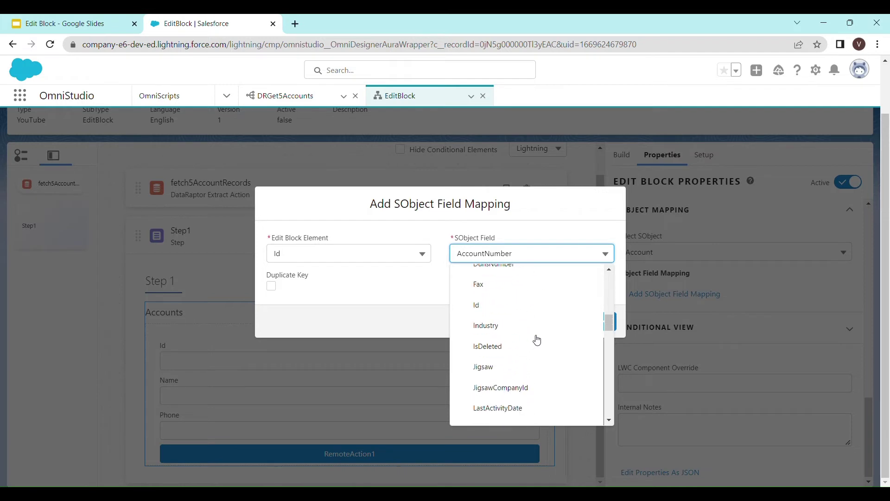
{"action": "left_click", "coordinate": [522, 305]}
{"action": "left_click", "coordinate": [533, 322]}
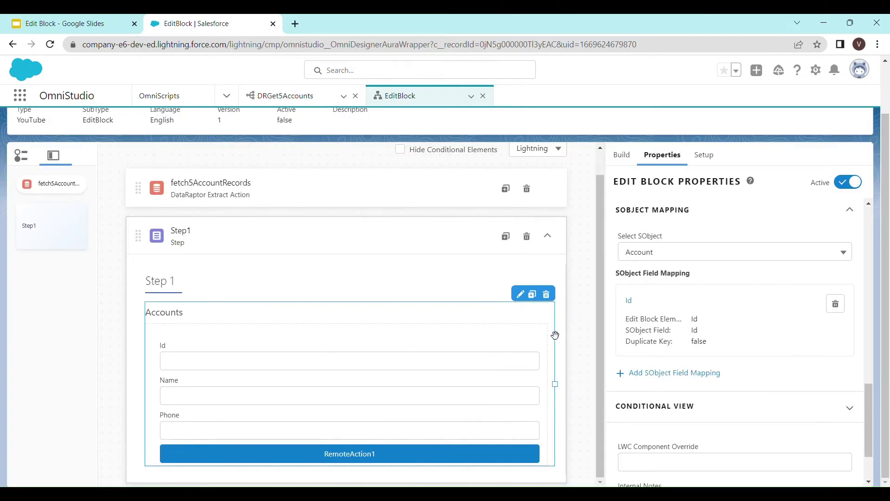
- Add and save an SObject field mapping from the Name Edit Block element to the Account field Name
{"action": "left_click", "coordinate": [692, 372]}
{"action": "left_click", "coordinate": [390, 263]}
{"action": "left_click", "coordinate": [389, 294]}
{"action": "left_click", "coordinate": [511, 253]}
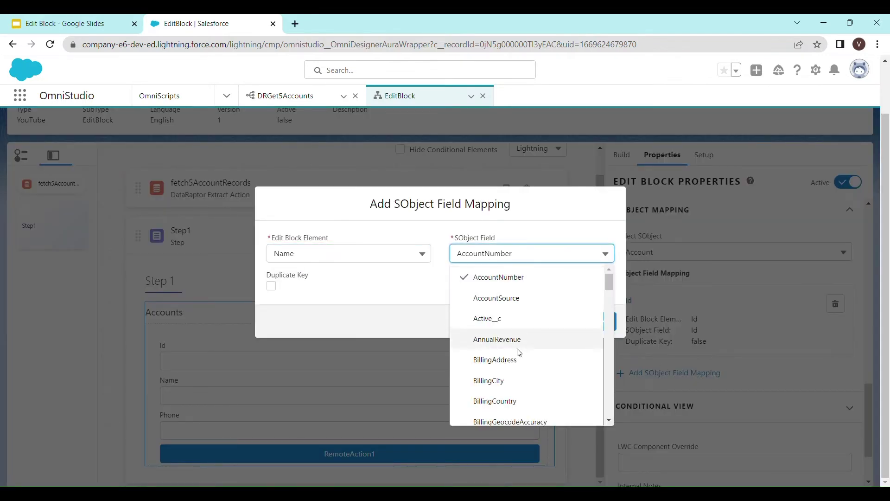
{"action": "scroll", "coordinate": [519, 346], "scroll_direction": "down", "scroll_amount": 5}
{"action": "scroll", "coordinate": [523, 358], "scroll_direction": "down", "scroll_amount": 5}
{"action": "scroll", "coordinate": [524, 357], "scroll_direction": "down", "scroll_amount": 10}
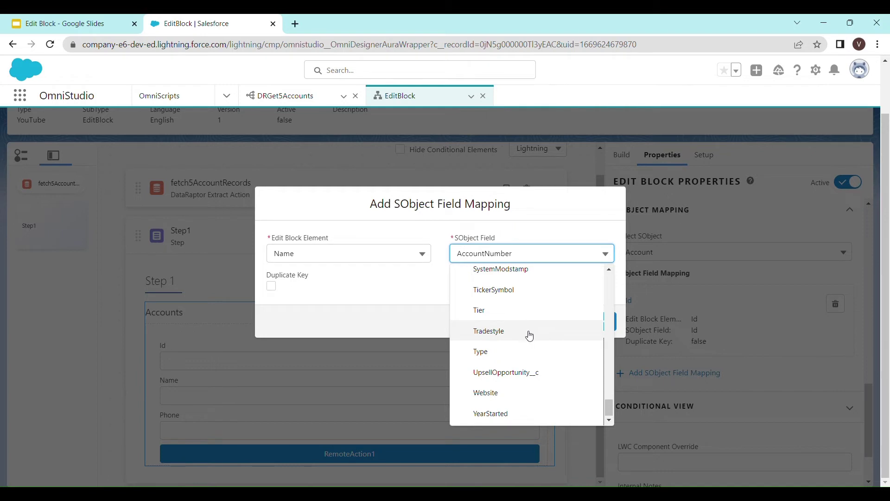
{"action": "left_click", "coordinate": [610, 408]}
{"action": "left_click_drag", "start_coordinate": [607, 403], "coordinate": [604, 352]}
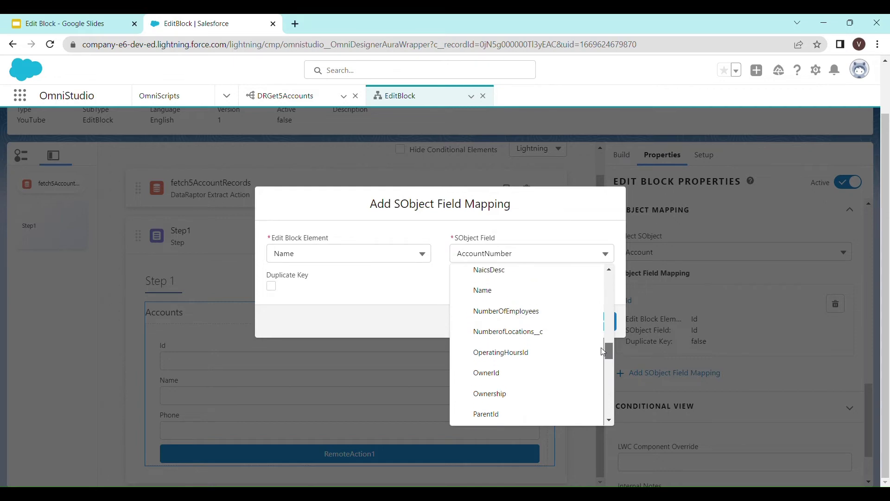
{"action": "left_click", "coordinate": [517, 293]}
{"action": "left_click", "coordinate": [549, 322]}
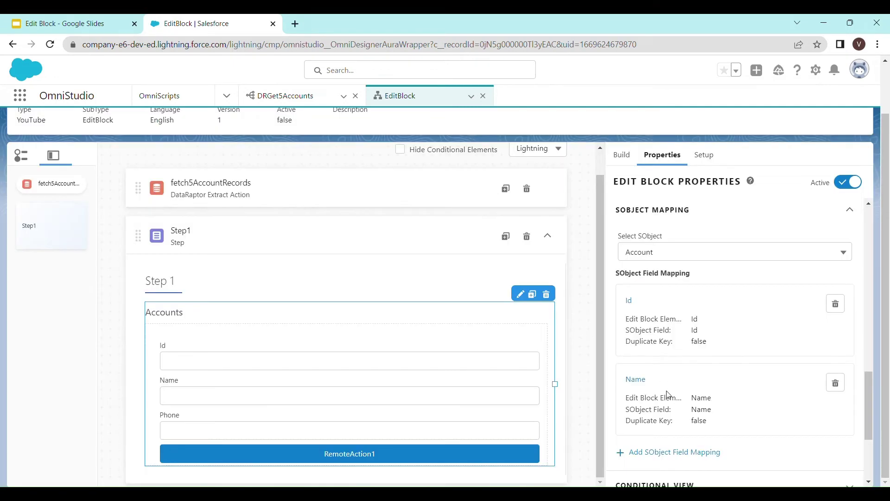
- Add and save an SObject field mapping from the Phone Edit Block element to the Account field Phone
{"action": "scroll", "coordinate": [666, 387], "scroll_direction": "down", "scroll_amount": 3}
{"action": "left_click", "coordinate": [657, 342]}
{"action": "left_click", "coordinate": [405, 259]}
{"action": "left_click", "coordinate": [389, 318]}
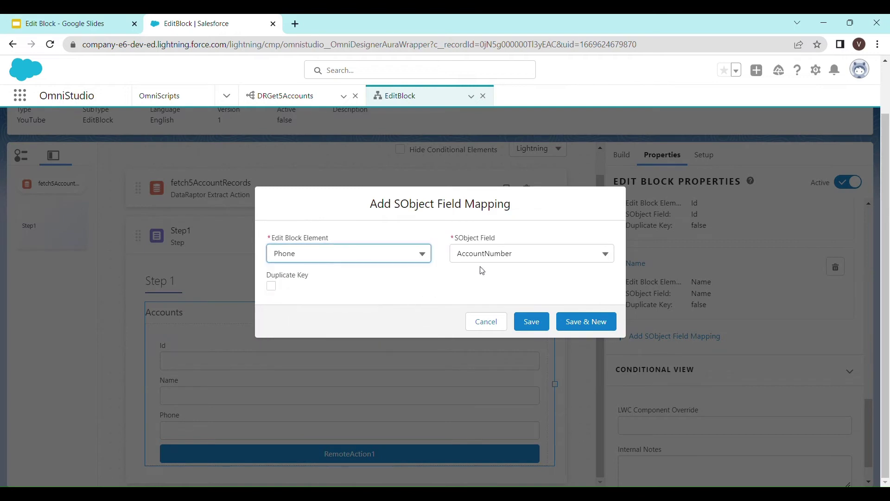
{"action": "left_click", "coordinate": [518, 258]}
{"action": "scroll", "coordinate": [522, 356], "scroll_direction": "down", "scroll_amount": 15}
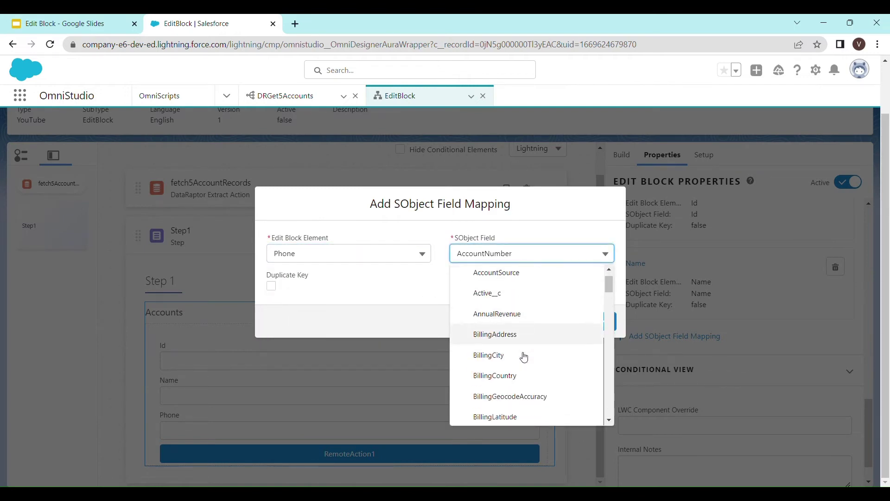
{"action": "scroll", "coordinate": [525, 359], "scroll_direction": "down", "scroll_amount": 5}
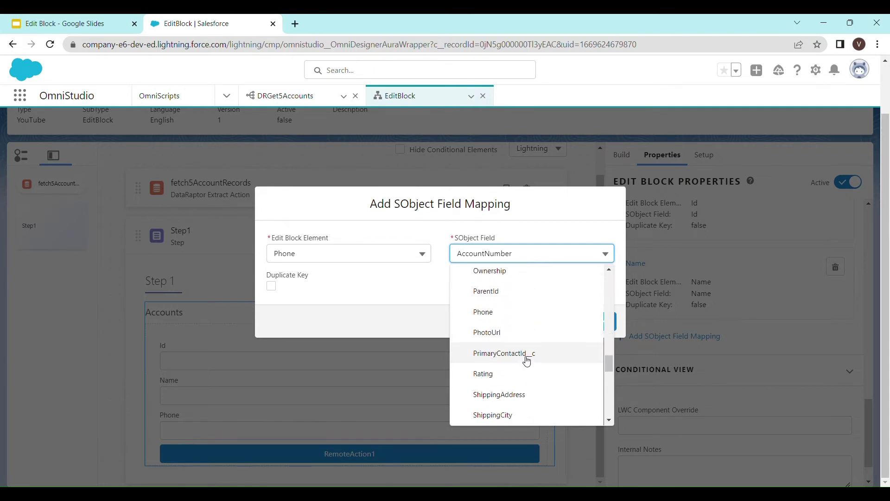
{"action": "left_click", "coordinate": [514, 313]}
{"action": "left_click", "coordinate": [533, 322]}
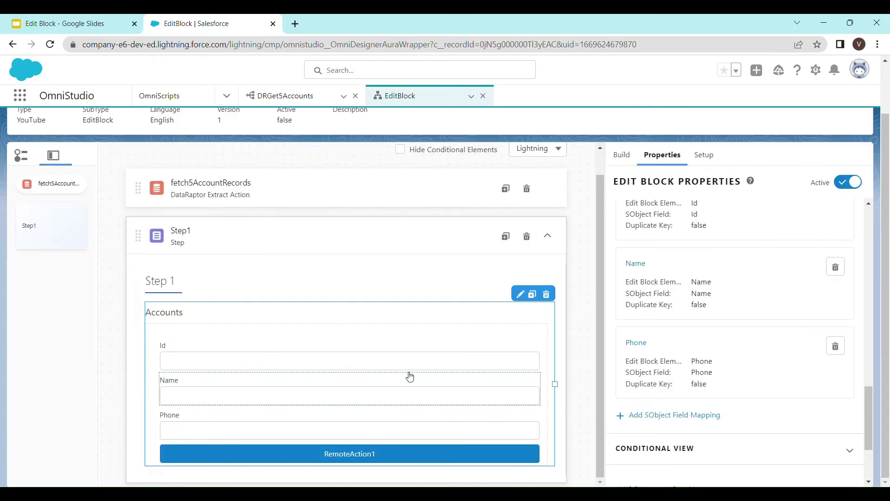
{"action": "scroll", "coordinate": [672, 381], "scroll_direction": "down", "scroll_amount": 3}
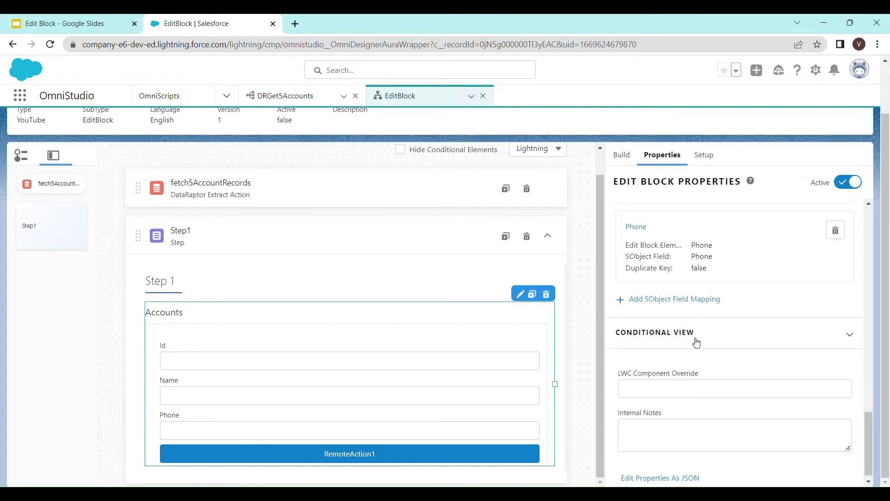
{"action": "scroll", "coordinate": [795, 360], "scroll_direction": "down", "scroll_amount": 1}
{"action": "scroll", "coordinate": [781, 364], "scroll_direction": "up", "scroll_amount": 1}
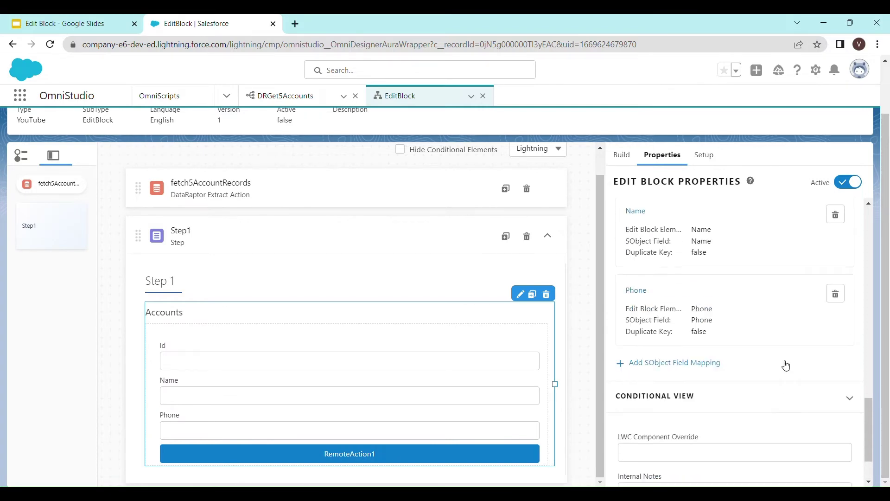
- Mark the Id, Name and Phone elements under Elements Inside Edit Block for the Accounts Edit Block
{"action": "scroll", "coordinate": [787, 366], "scroll_direction": "up", "scroll_amount": 10}
{"action": "scroll", "coordinate": [761, 351], "scroll_direction": "up", "scroll_amount": 3}
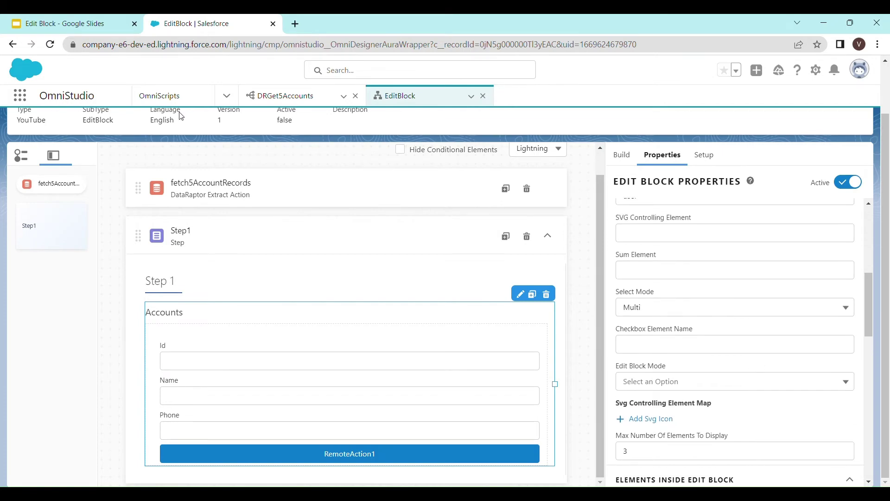
{"action": "left_click", "coordinate": [81, 25]}
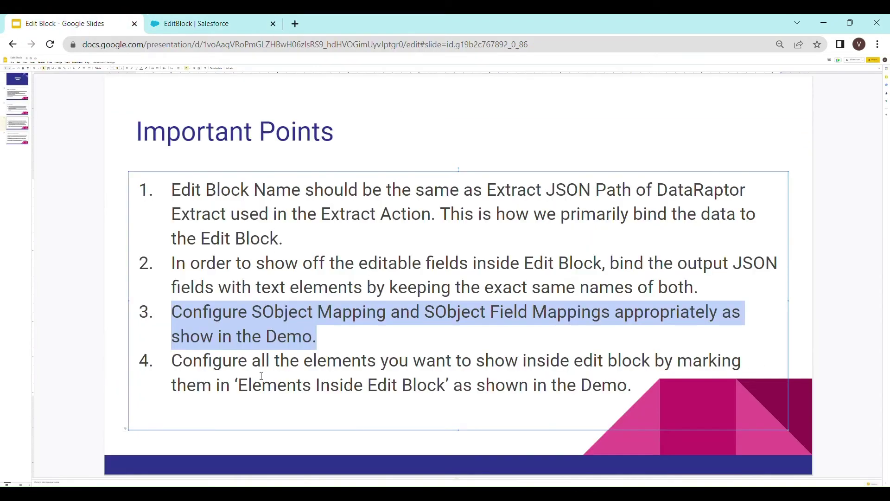
{"action": "left_click_drag", "start_coordinate": [642, 399], "coordinate": [181, 377]}
{"action": "left_click", "coordinate": [195, 24]}
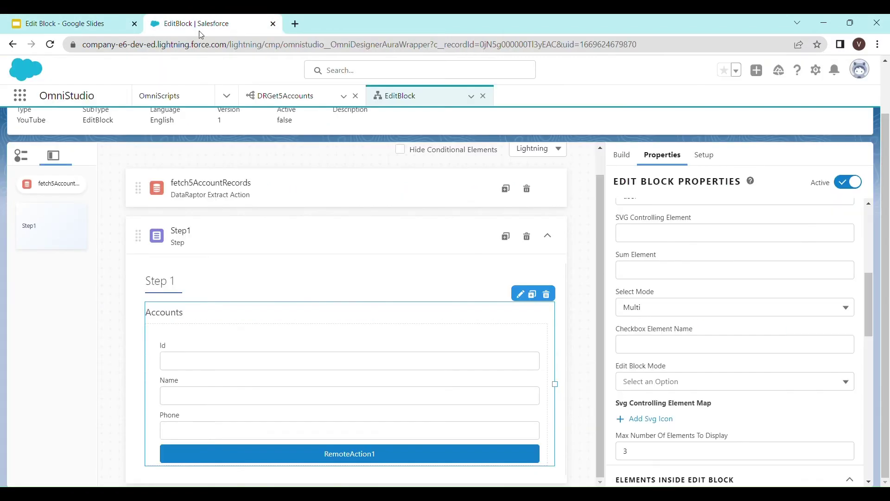
{"action": "scroll", "coordinate": [685, 355], "scroll_direction": "down", "scroll_amount": 3}
{"action": "left_click", "coordinate": [629, 354]}
{"action": "left_click", "coordinate": [630, 371]}
{"action": "left_click", "coordinate": [627, 387]}
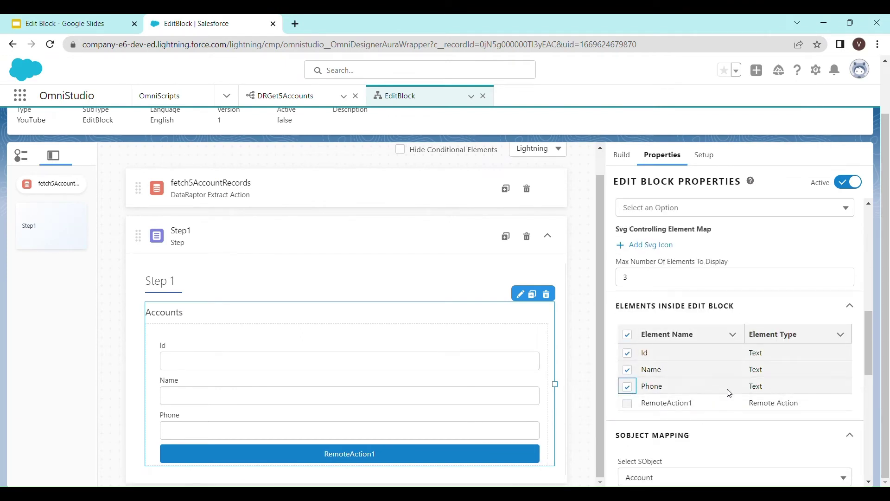
- Set the Accounts Edit Block's Select Mode to Single and its Edit Block Mode to Table
{"action": "scroll", "coordinate": [769, 376], "scroll_direction": "up", "scroll_amount": 3}
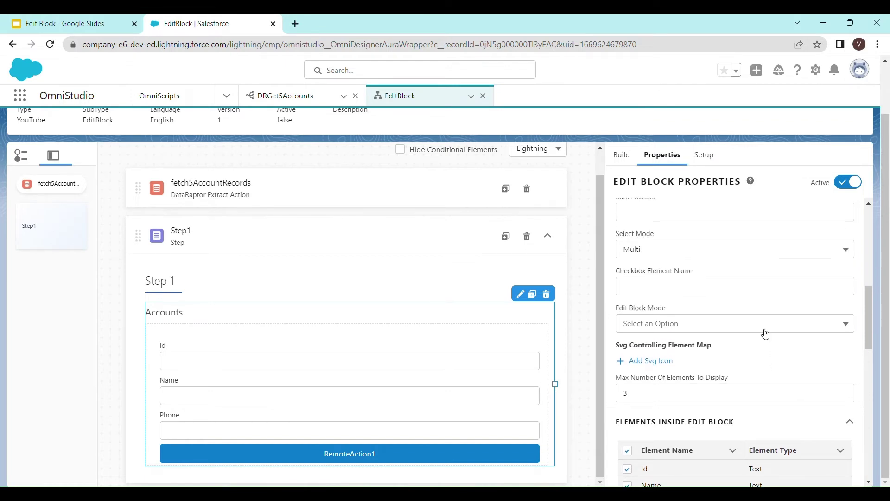
{"action": "scroll", "coordinate": [766, 334], "scroll_direction": "up", "scroll_amount": 2}
{"action": "left_click", "coordinate": [759, 309]}
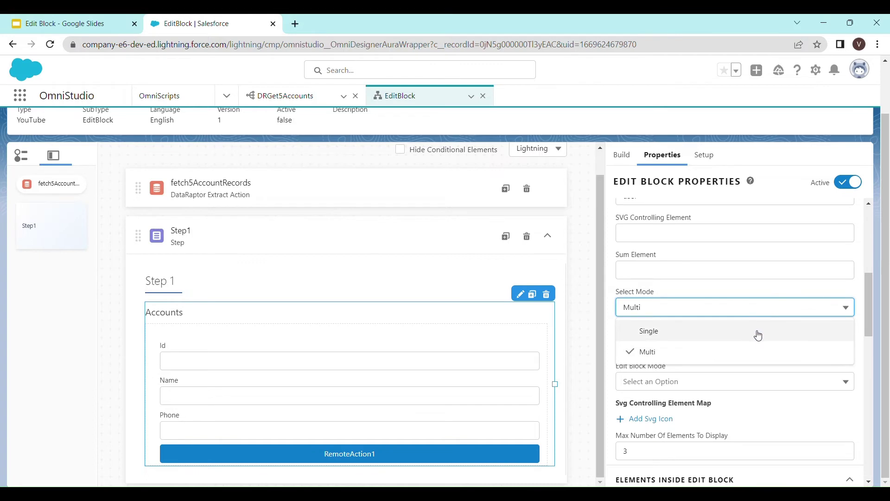
{"action": "left_click", "coordinate": [758, 333]}
{"action": "scroll", "coordinate": [761, 368], "scroll_direction": "up", "scroll_amount": 2}
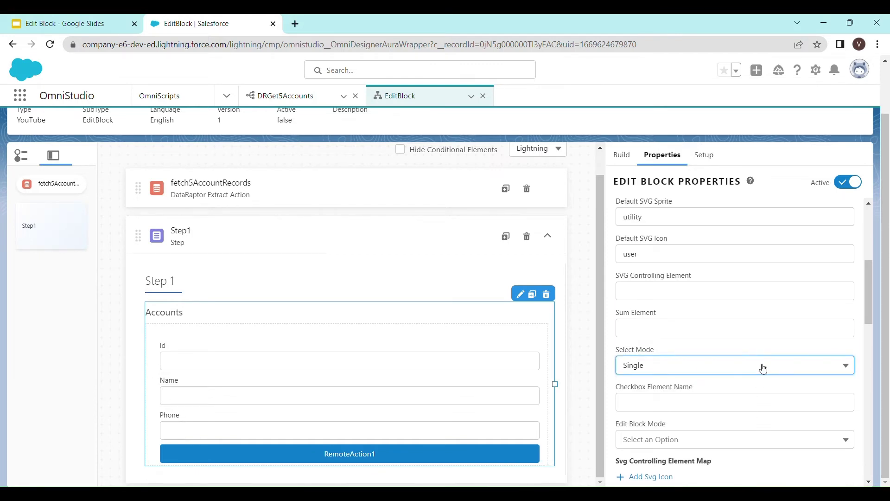
{"action": "scroll", "coordinate": [764, 368], "scroll_direction": "down", "scroll_amount": 4}
{"action": "left_click", "coordinate": [764, 332]}
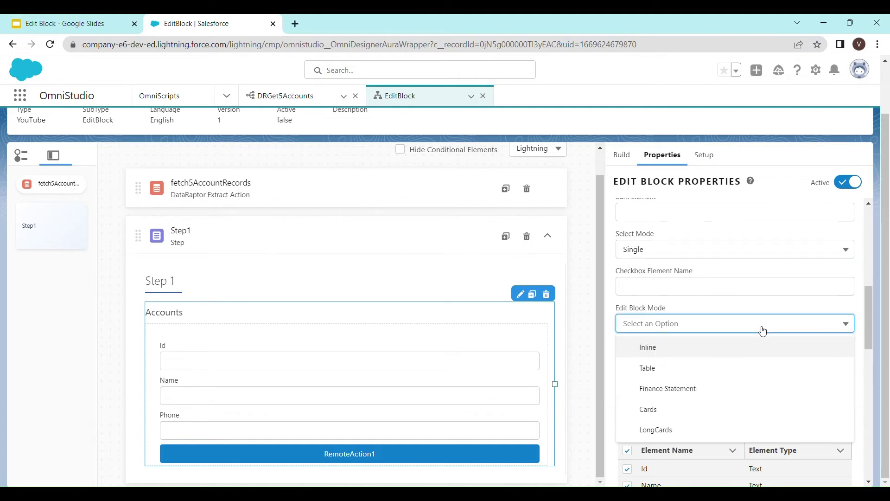
{"action": "left_click", "coordinate": [664, 370]}
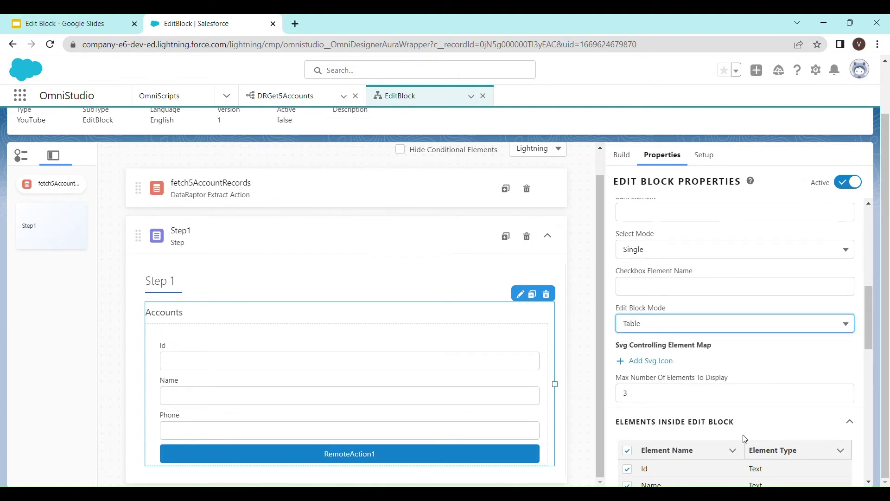
- Preview the OmniScript to examine the Accounts table and its Data JSON, and return to the design view
{"action": "scroll", "coordinate": [688, 439], "scroll_direction": "down", "scroll_amount": 4}
{"action": "scroll", "coordinate": [526, 400], "scroll_direction": "up", "scroll_amount": 2}
{"action": "scroll", "coordinate": [660, 274], "scroll_direction": "up", "scroll_amount": 12}
{"action": "scroll", "coordinate": [660, 275], "scroll_direction": "up", "scroll_amount": 5}
{"action": "scroll", "coordinate": [611, 262], "scroll_direction": "up", "scroll_amount": 2}
{"action": "left_click", "coordinate": [652, 136]}
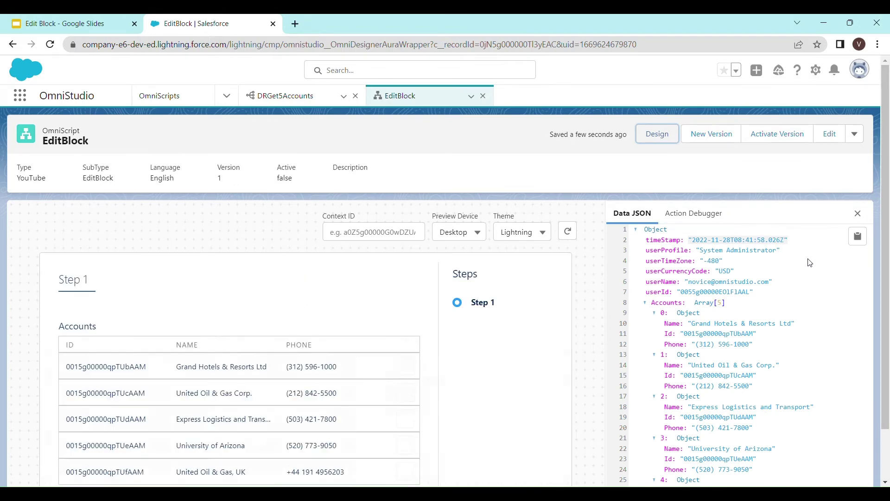
{"action": "scroll", "coordinate": [686, 290], "scroll_direction": "down", "scroll_amount": 1}
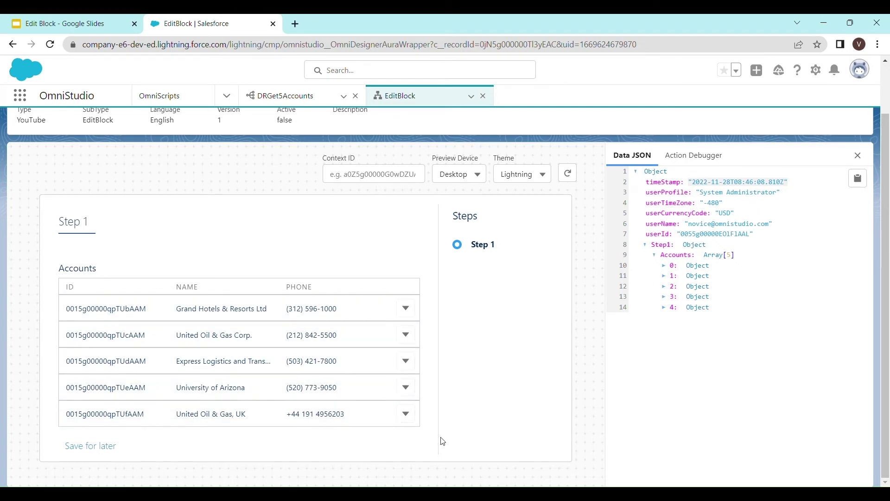
{"action": "scroll", "coordinate": [555, 336], "scroll_direction": "up", "scroll_amount": 2}
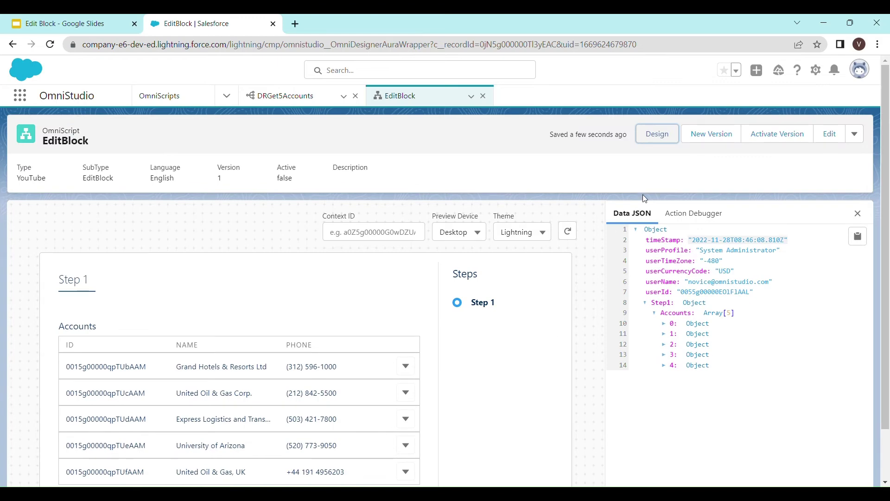
{"action": "left_click", "coordinate": [671, 143]}
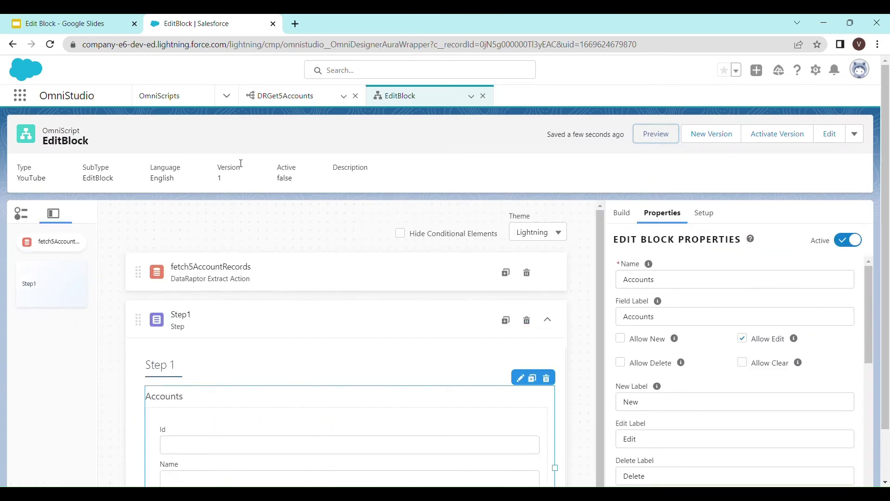
- Review the continued Important Points in the slides and make sure Allow Edit is enabled for the Accounts Edit Block
{"action": "left_click", "coordinate": [82, 26]}
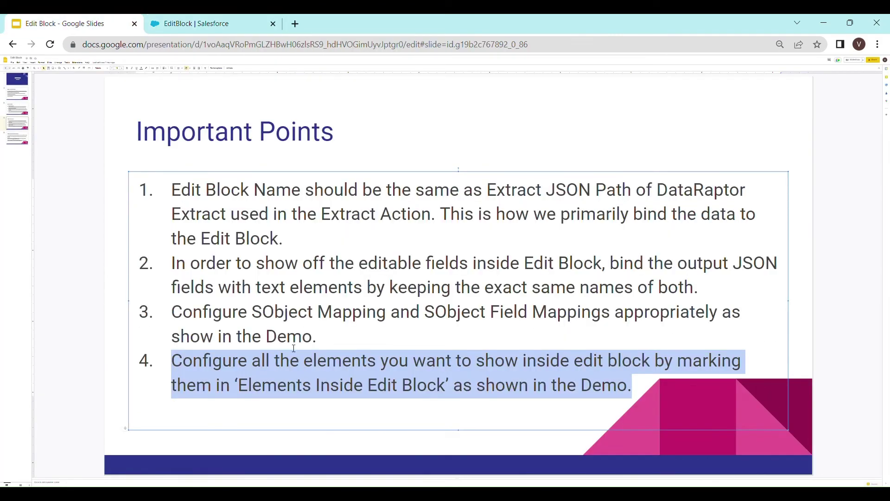
{"action": "left_click", "coordinate": [792, 156]}
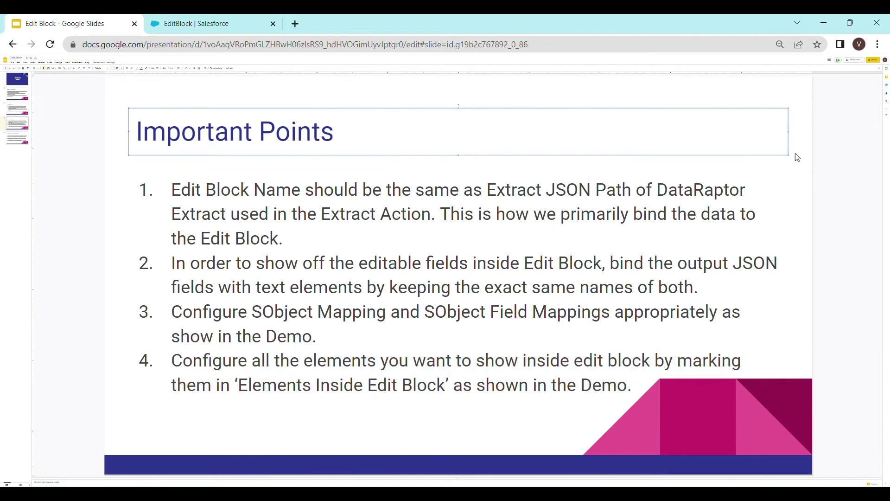
{"action": "key", "text": "Down"}
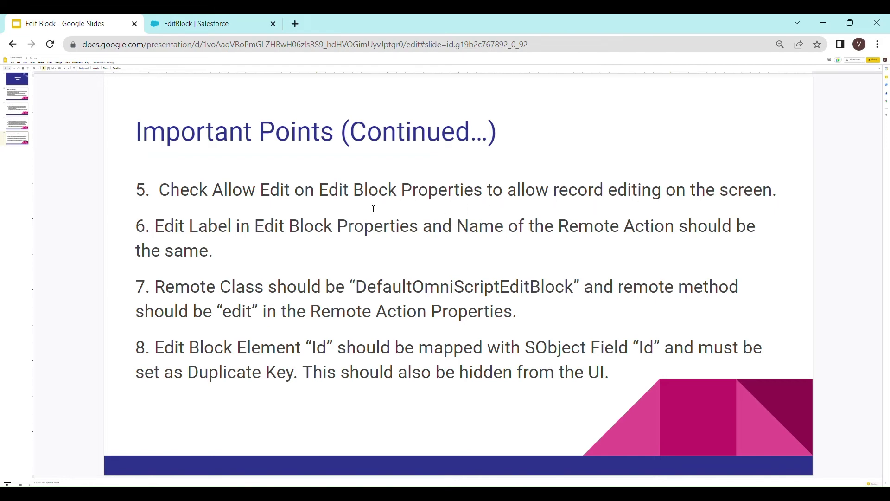
{"action": "left_click", "coordinate": [207, 23]}
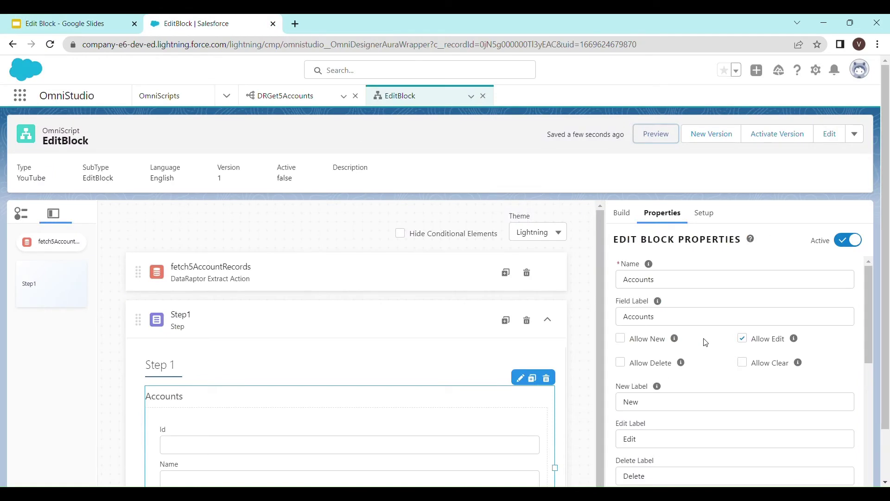
{"action": "left_click", "coordinate": [742, 339]}
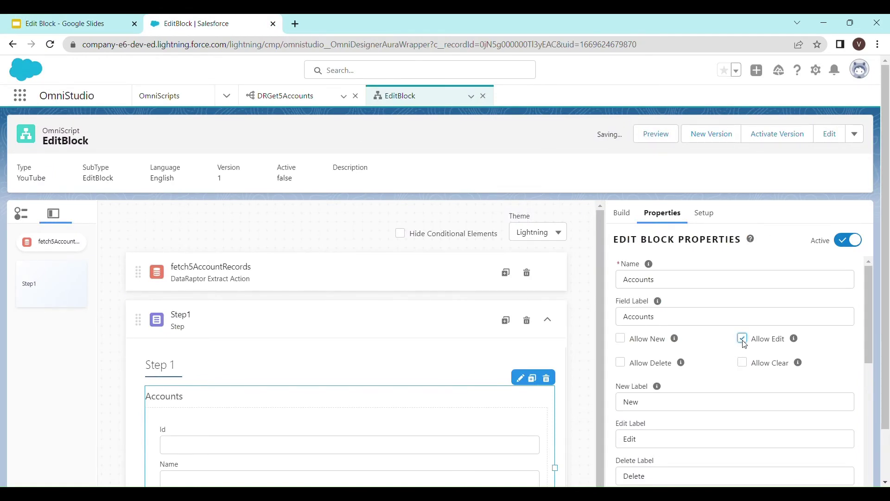
- Set the Name and Field Label of the Remote Action inside the Accounts Edit Block to Edit, matching the block's Edit Label
{"action": "left_click", "coordinate": [65, 23]}
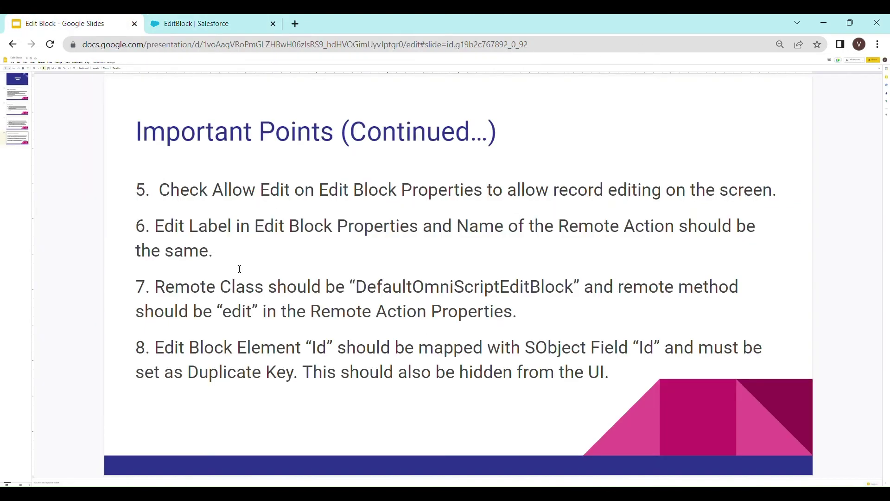
{"action": "left_click_drag", "start_coordinate": [222, 260], "coordinate": [157, 230]}
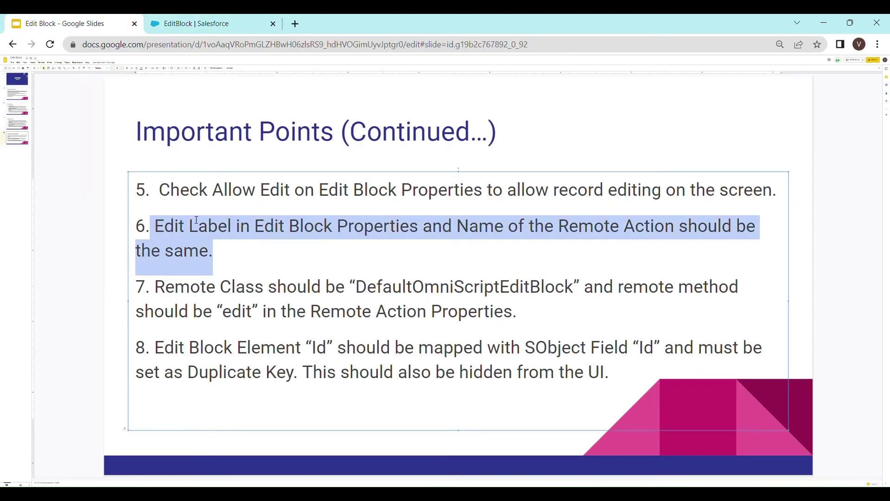
{"action": "left_click", "coordinate": [196, 32]}
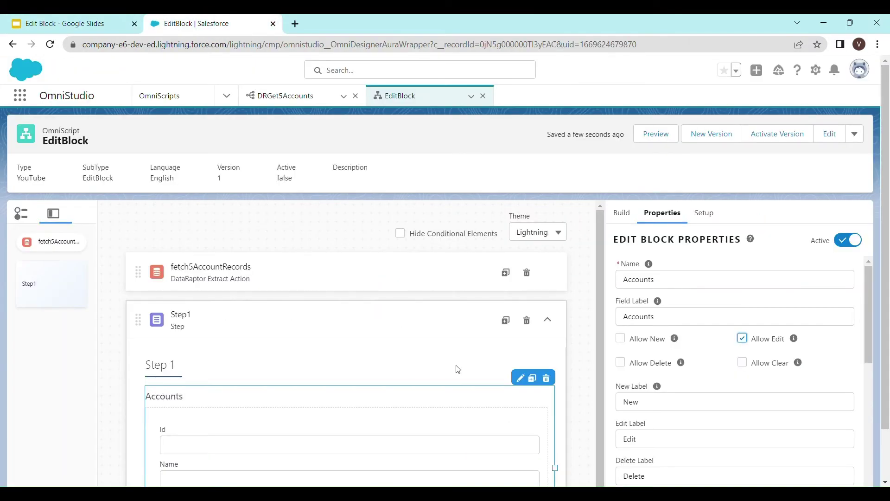
{"action": "scroll", "coordinate": [463, 370], "scroll_direction": "down", "scroll_amount": 1}
{"action": "scroll", "coordinate": [483, 370], "scroll_direction": "down", "scroll_amount": 1}
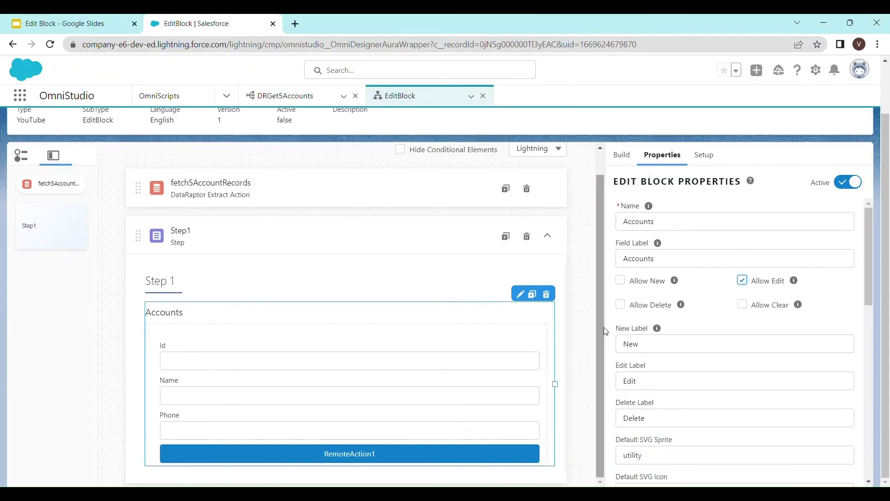
{"action": "scroll", "coordinate": [660, 338], "scroll_direction": "down", "scroll_amount": 1}
{"action": "left_click_drag", "start_coordinate": [636, 324], "coordinate": [627, 327]}
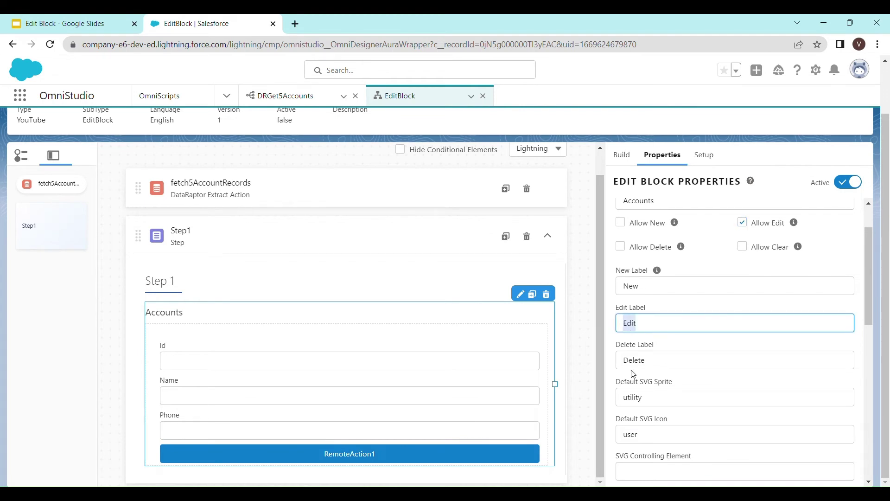
{"action": "left_click", "coordinate": [385, 458]}
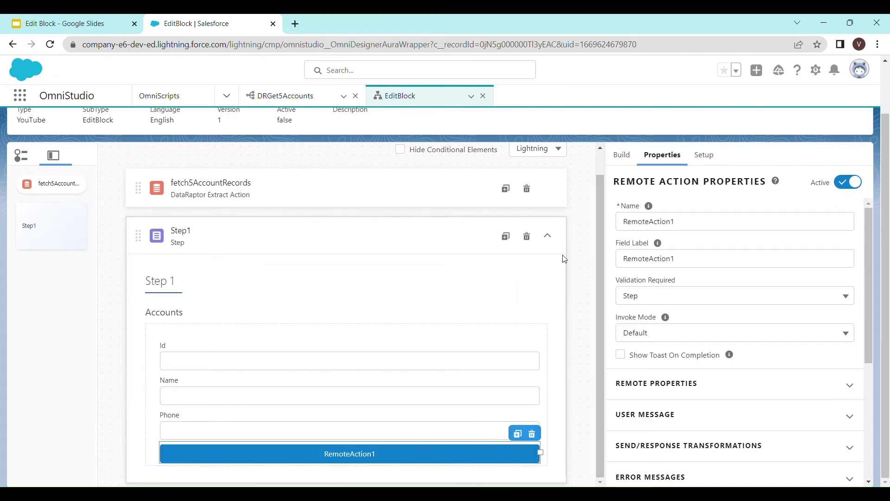
{"action": "left_click_drag", "start_coordinate": [681, 222], "coordinate": [616, 225]}
{"action": "type", "text": "Edit"}
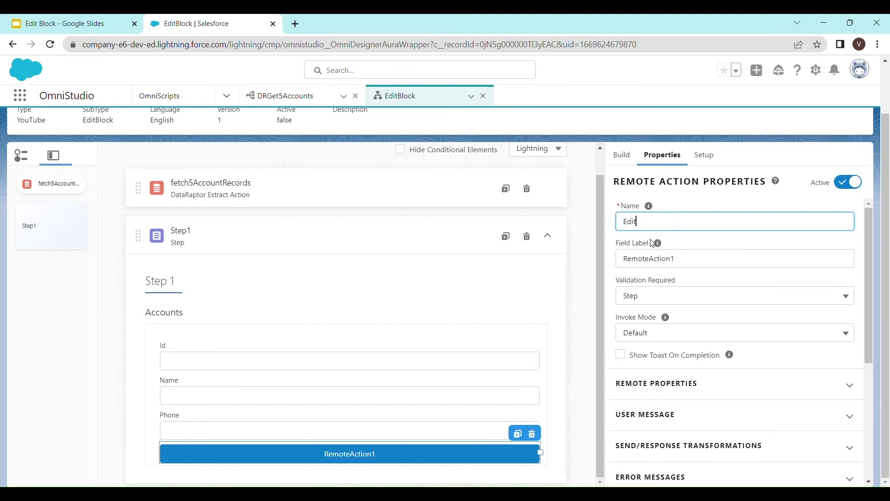
{"action": "double_click", "coordinate": [680, 269]}
{"action": "type", "text": "Edit"}
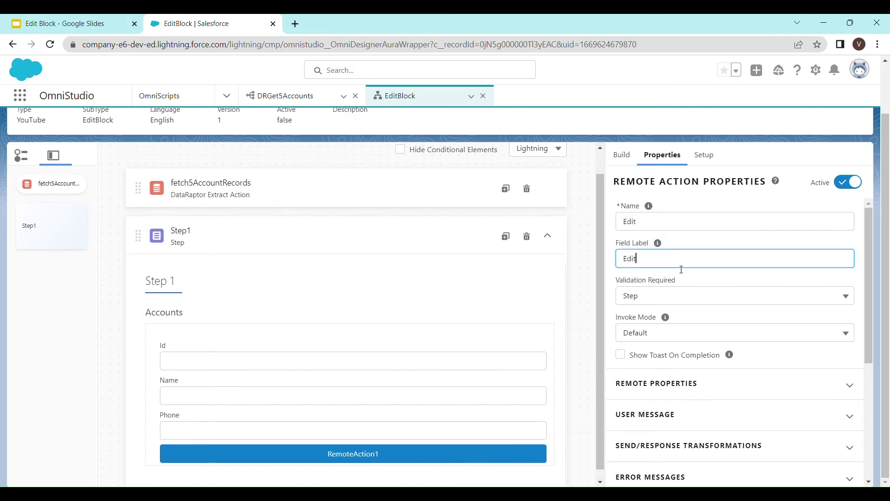
{"action": "key", "text": "Tab"}
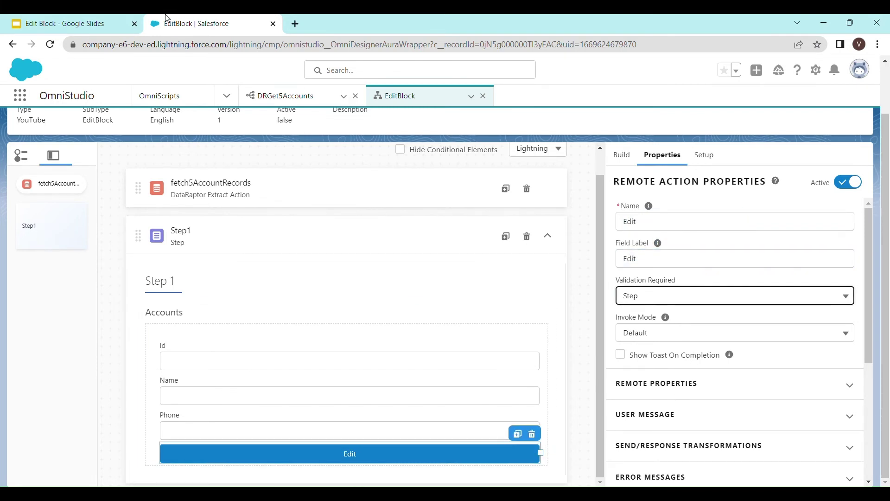
- Copy DefaultOmniScriptEditBlock from point 7 of the slides into the Edit Remote Action's Remote Class
{"action": "left_click", "coordinate": [110, 18]}
{"action": "left_click_drag", "start_coordinate": [518, 312], "coordinate": [154, 292]}
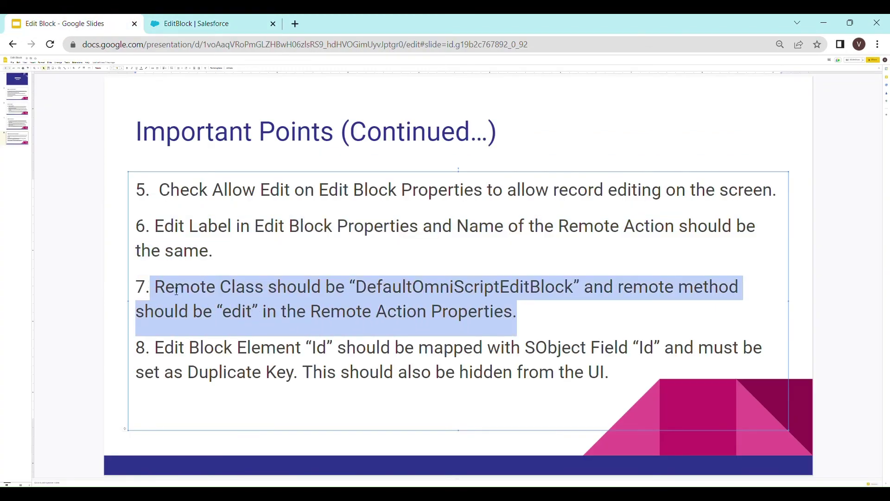
{"action": "double_click", "coordinate": [459, 292]}
{"action": "key", "text": "ctrl+c"}
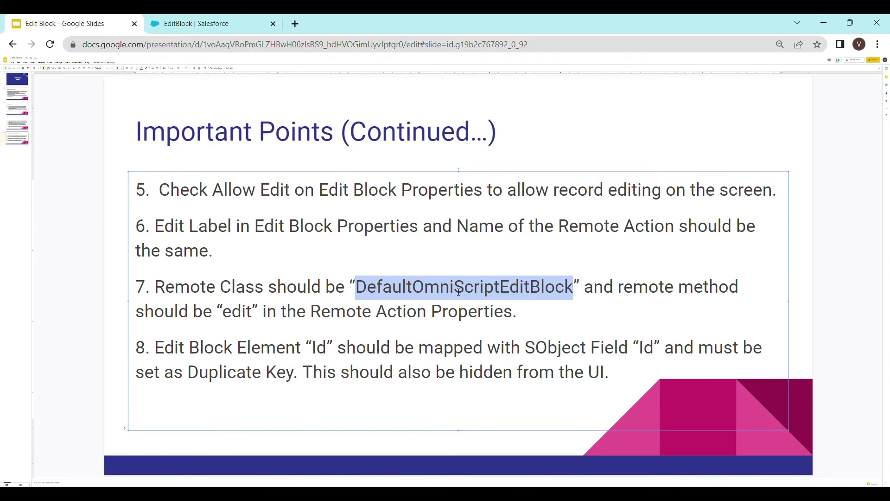
{"action": "left_click", "coordinate": [168, 21]}
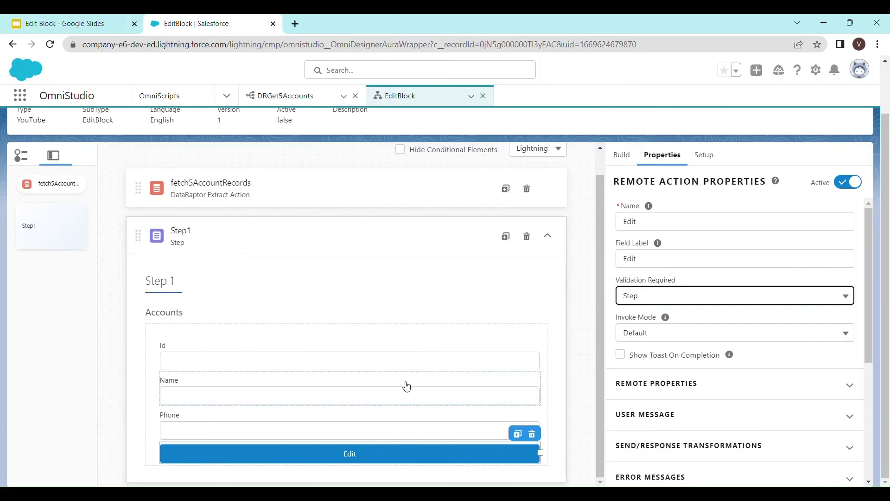
{"action": "scroll", "coordinate": [685, 368], "scroll_direction": "down", "scroll_amount": 1}
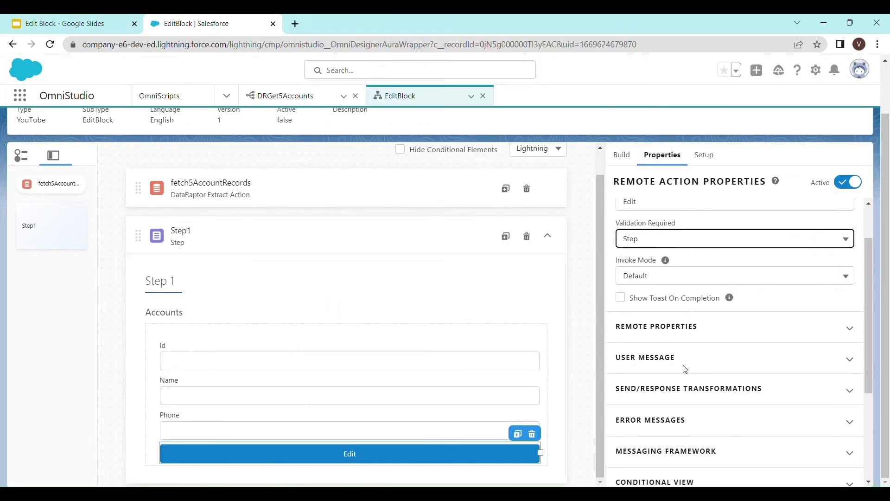
{"action": "left_click", "coordinate": [683, 326]}
{"action": "left_click", "coordinate": [687, 369]}
{"action": "key", "text": "ctrl+v"}
- Copy the method name edit from point 7 of the slides into the Edit Remote Action's Remote Method
{"action": "left_click", "coordinate": [685, 407]}
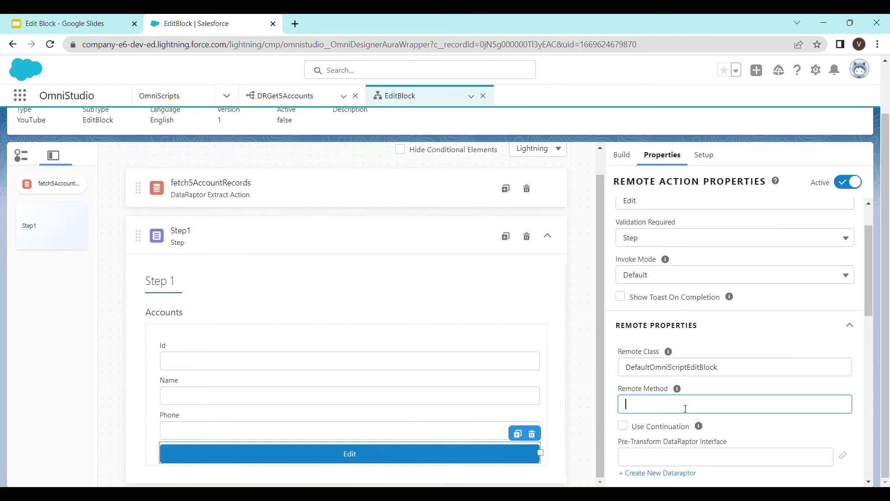
{"action": "left_click", "coordinate": [74, 23]}
{"action": "left_click_drag", "start_coordinate": [224, 313], "coordinate": [252, 319]}
{"action": "key", "text": "ctrl+c"}
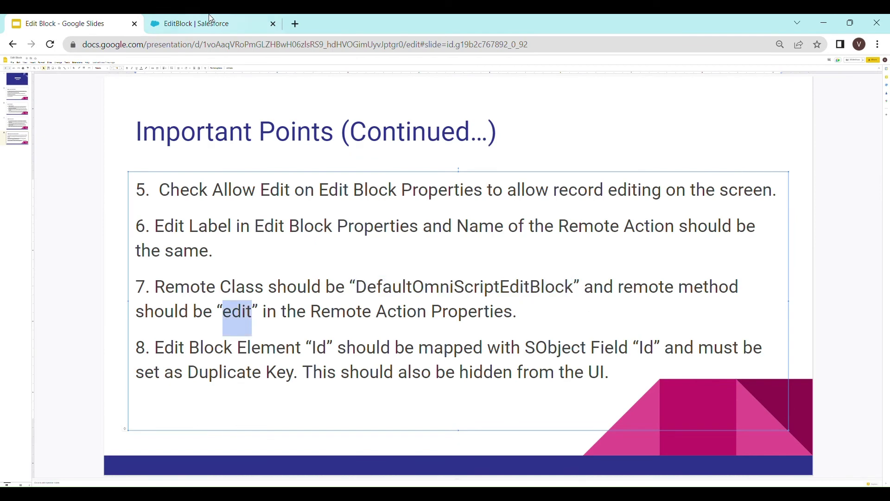
{"action": "left_click", "coordinate": [220, 27]}
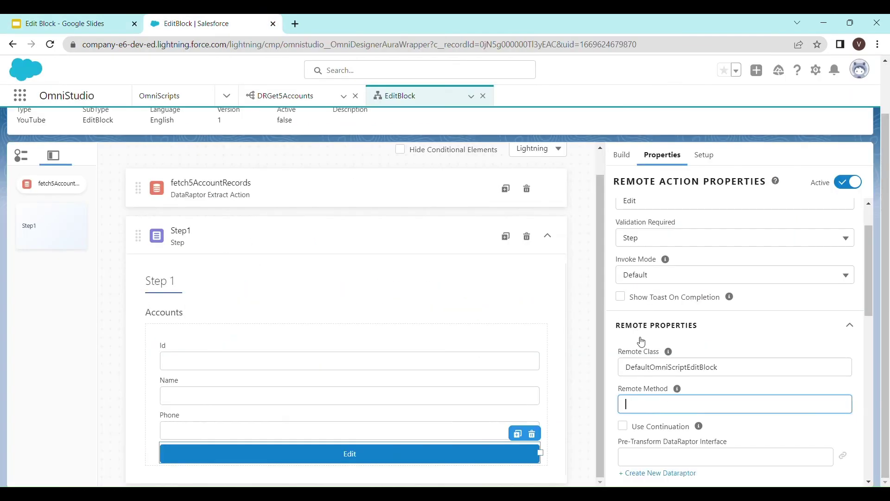
{"action": "key", "text": "ctrl+v"}
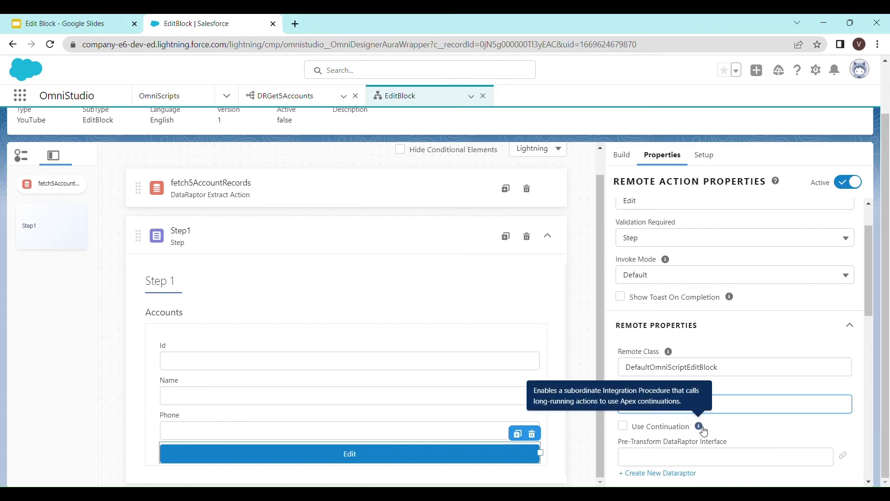
- Following point 8 of the slides, set the Id SObject field mapping of the Accounts Edit Block as Duplicate Key and save it
{"action": "scroll", "coordinate": [761, 374], "scroll_direction": "down", "scroll_amount": 1}
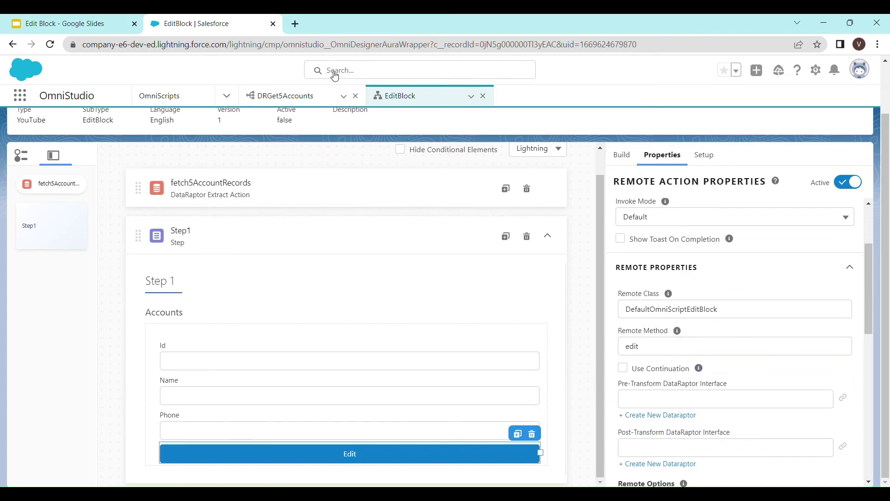
{"action": "left_click", "coordinate": [88, 22]}
{"action": "left_click_drag", "start_coordinate": [611, 376], "coordinate": [162, 352]}
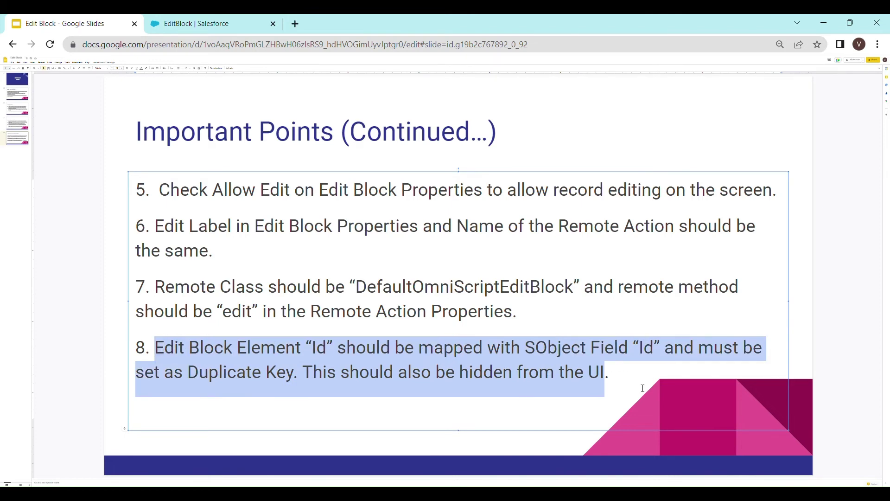
{"action": "left_click", "coordinate": [189, 21]}
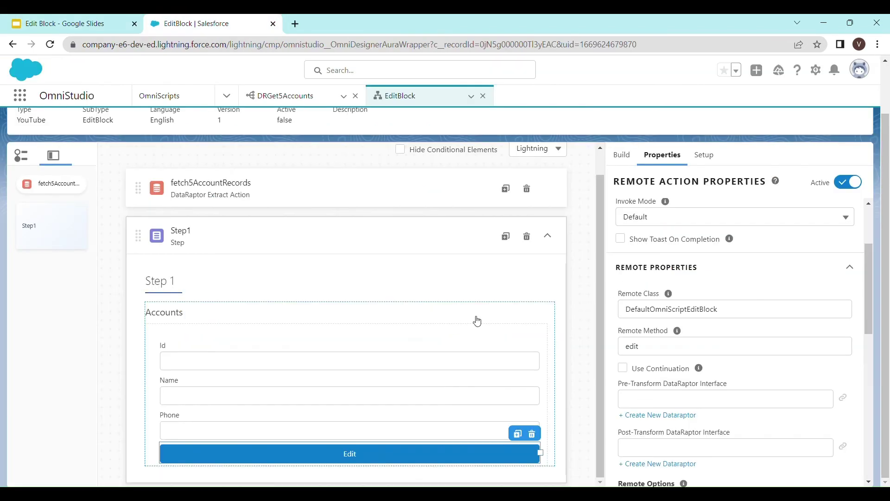
{"action": "left_click", "coordinate": [280, 355]}
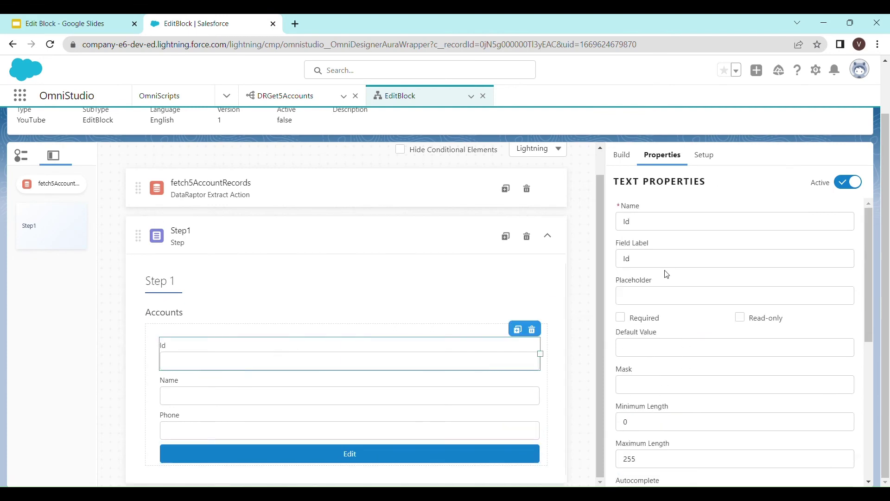
{"action": "left_click", "coordinate": [278, 332]}
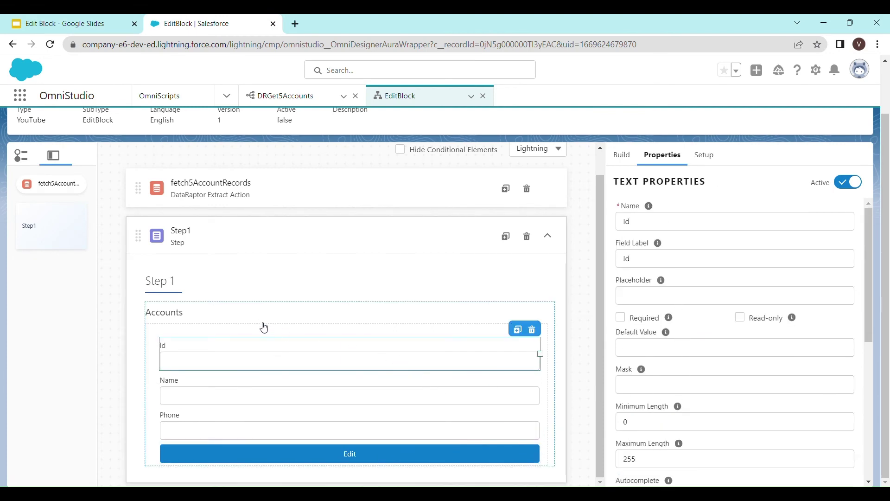
{"action": "scroll", "coordinate": [735, 368], "scroll_direction": "down", "scroll_amount": 10}
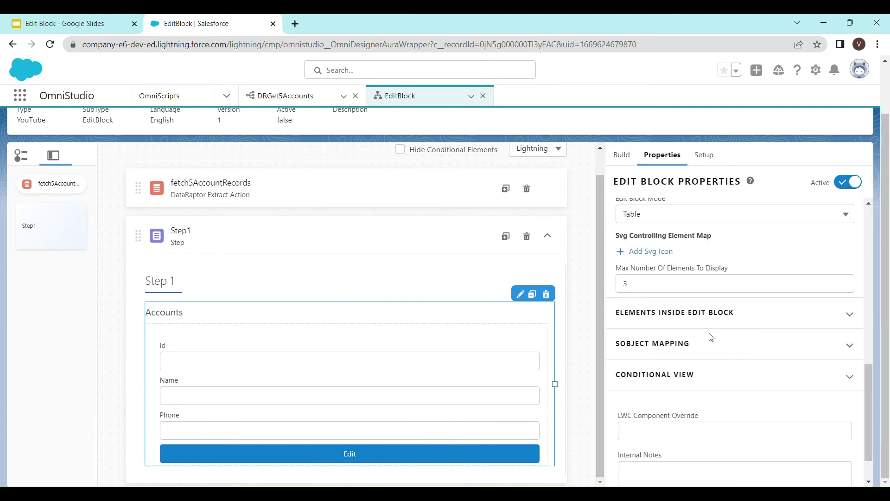
{"action": "left_click", "coordinate": [698, 342]}
{"action": "scroll", "coordinate": [719, 389], "scroll_direction": "down", "scroll_amount": 4}
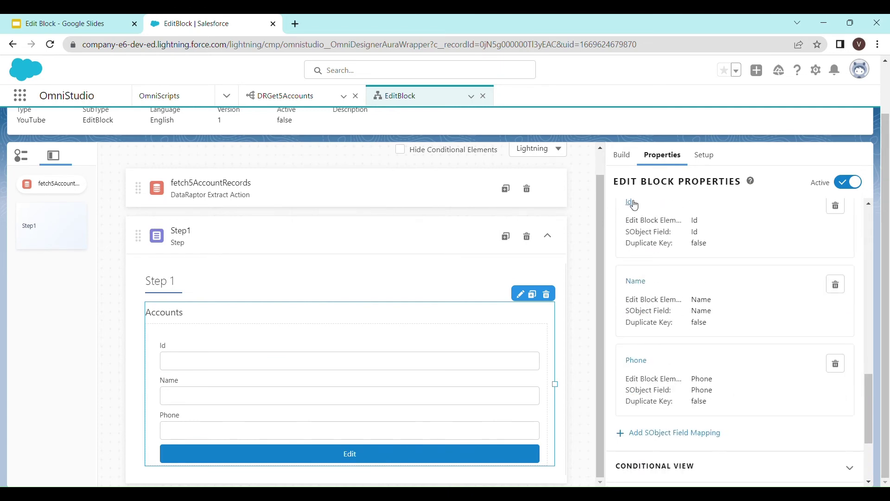
{"action": "left_click", "coordinate": [630, 203]}
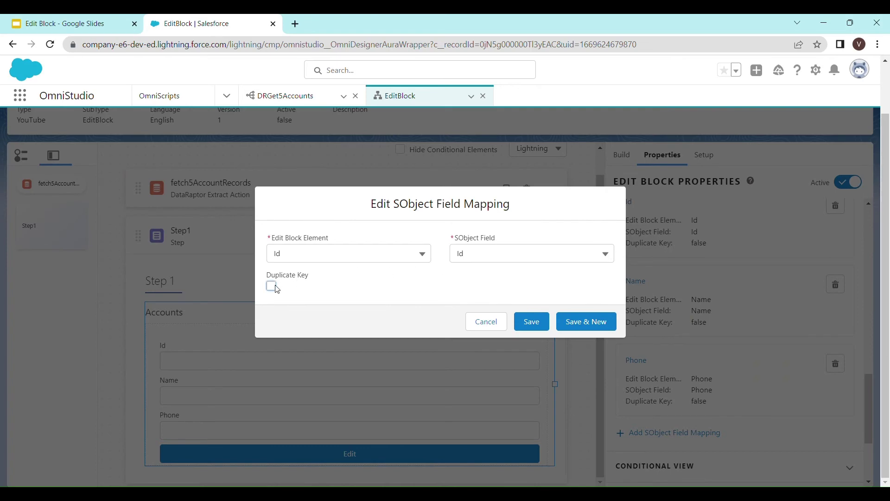
{"action": "left_click", "coordinate": [542, 323]}
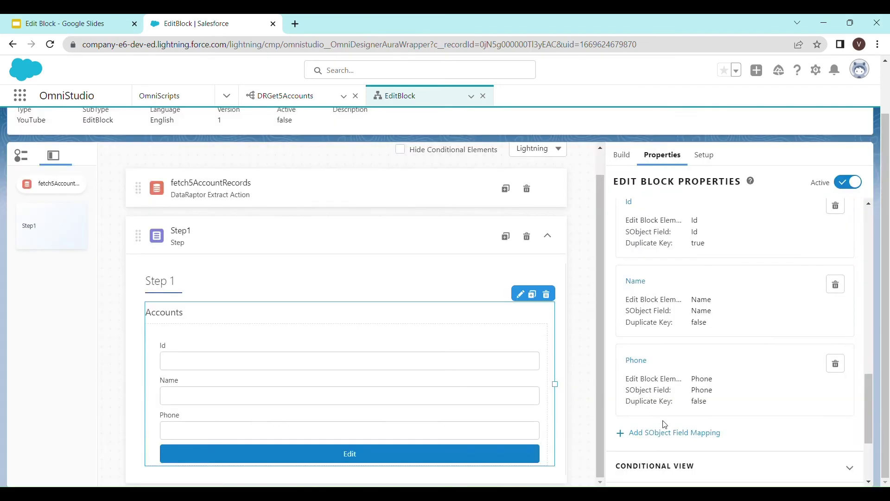
- Reread point 8 of the slides about hiding Id from the UI and preview the EditBlock OmniScript in Salesforce
{"action": "left_click", "coordinate": [102, 19]}
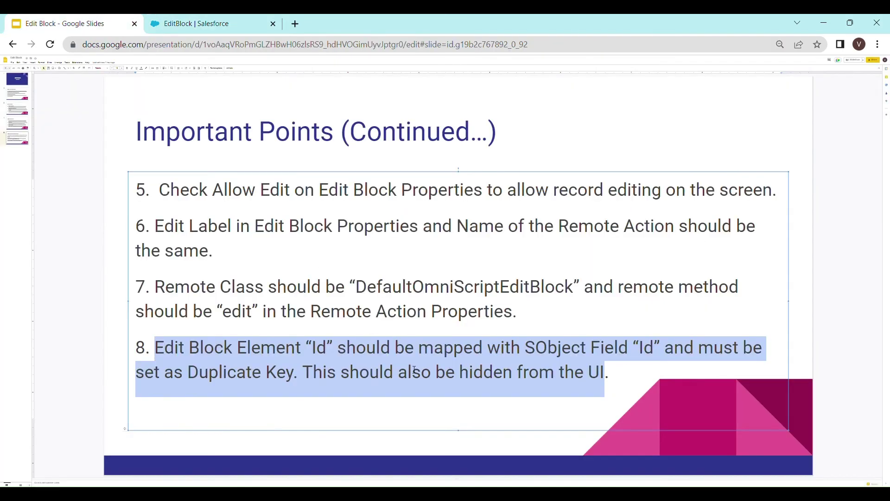
{"action": "left_click", "coordinate": [628, 384]}
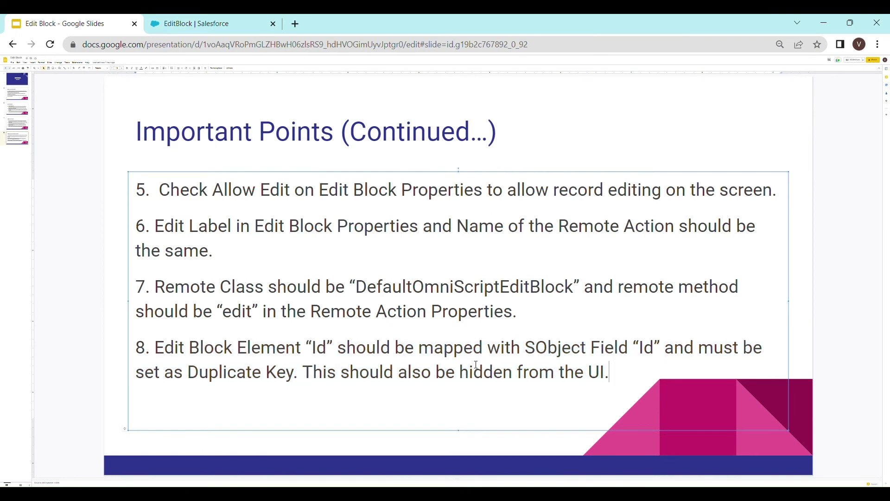
{"action": "left_click", "coordinate": [211, 23]}
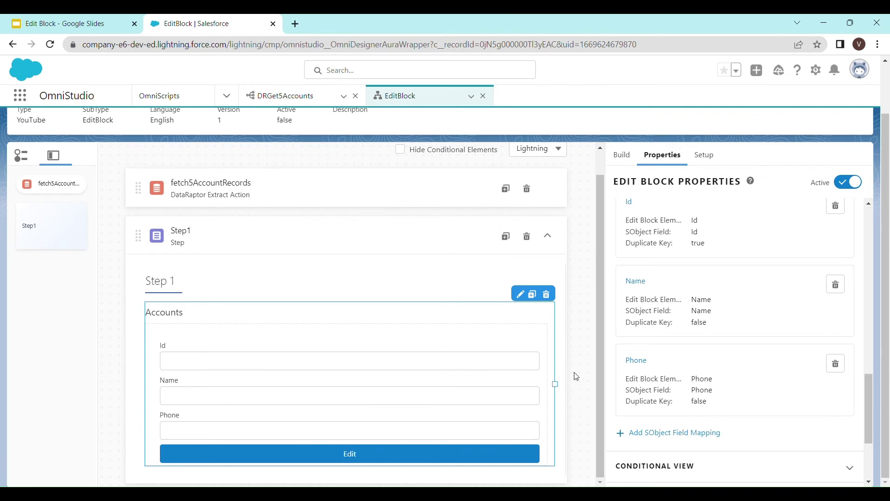
{"action": "left_click", "coordinate": [562, 284]}
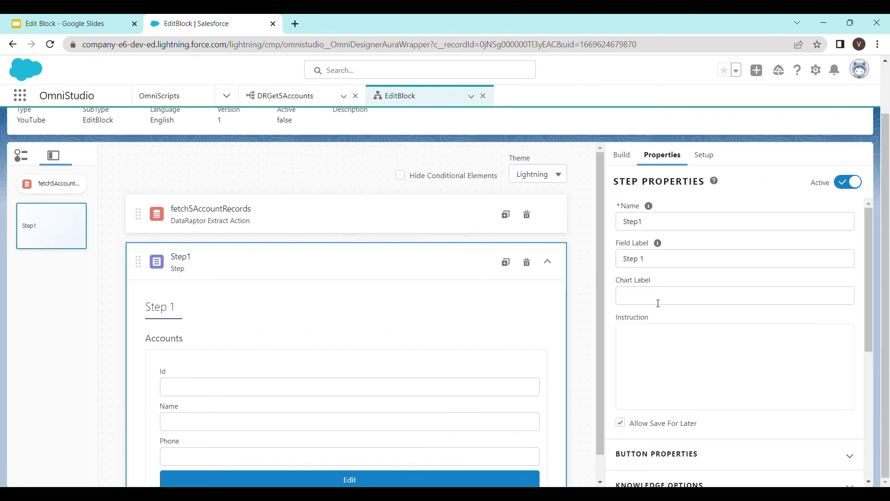
{"action": "scroll", "coordinate": [656, 302], "scroll_direction": "up", "scroll_amount": 2}
{"action": "left_click", "coordinate": [661, 137]}
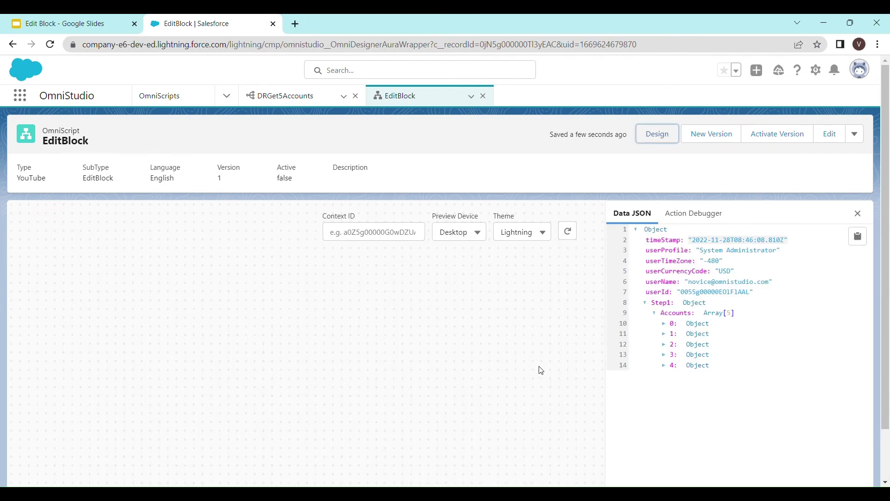
- Examine the fetch5AccountRecords response in the Action Debugger and the preview's data JSON
{"action": "left_click", "coordinate": [719, 214]}
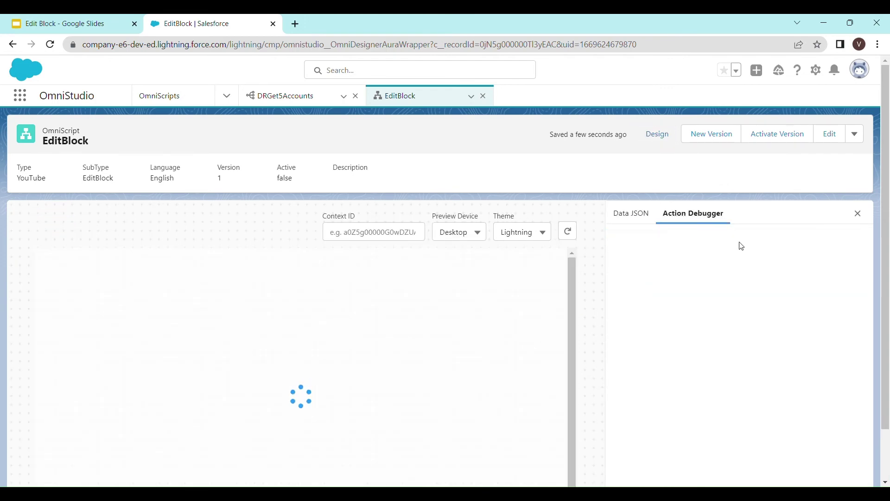
{"action": "left_click", "coordinate": [650, 220]}
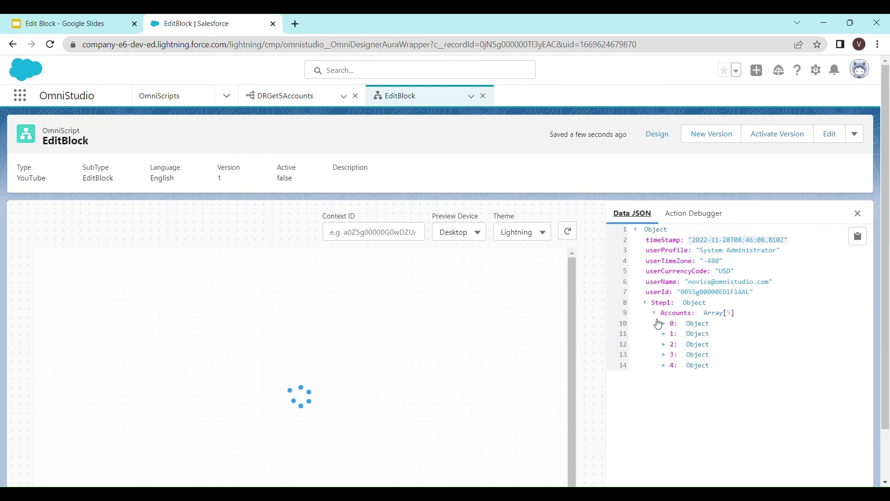
{"action": "left_click", "coordinate": [694, 217]}
{"action": "left_click", "coordinate": [630, 262]}
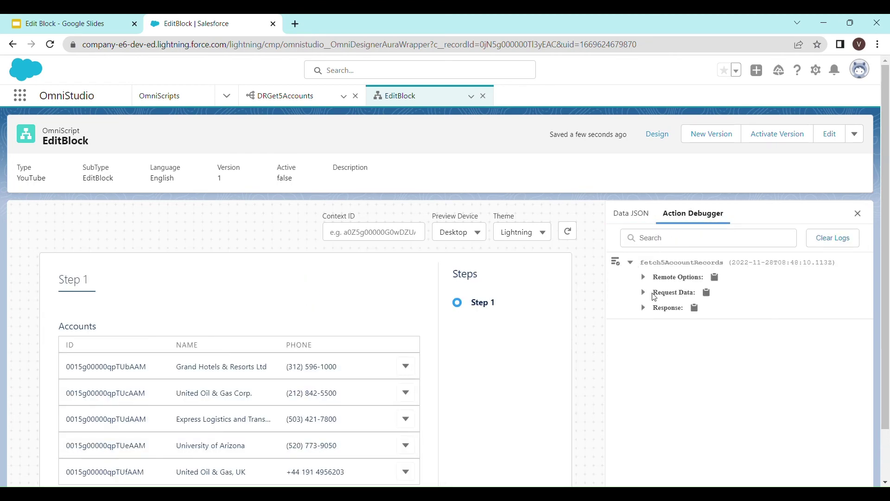
{"action": "left_click", "coordinate": [645, 309]}
{"action": "scroll", "coordinate": [720, 343], "scroll_direction": "down", "scroll_amount": 3}
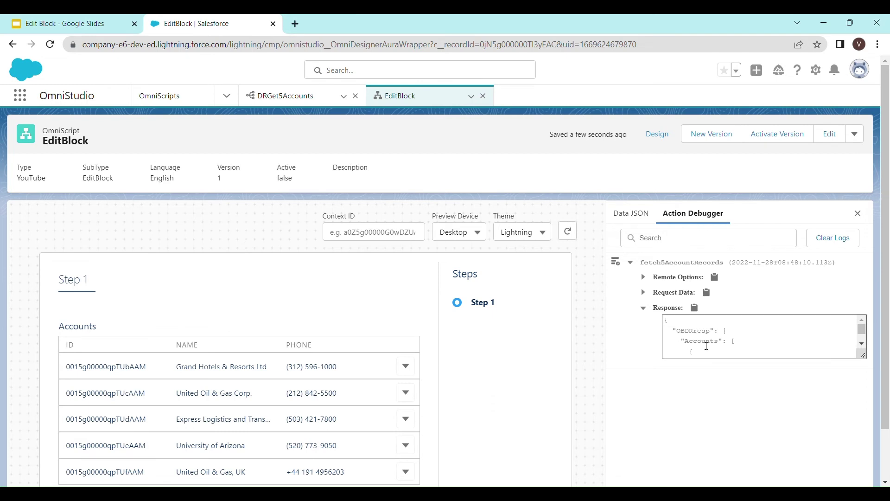
{"action": "scroll", "coordinate": [720, 348], "scroll_direction": "down", "scroll_amount": 10}
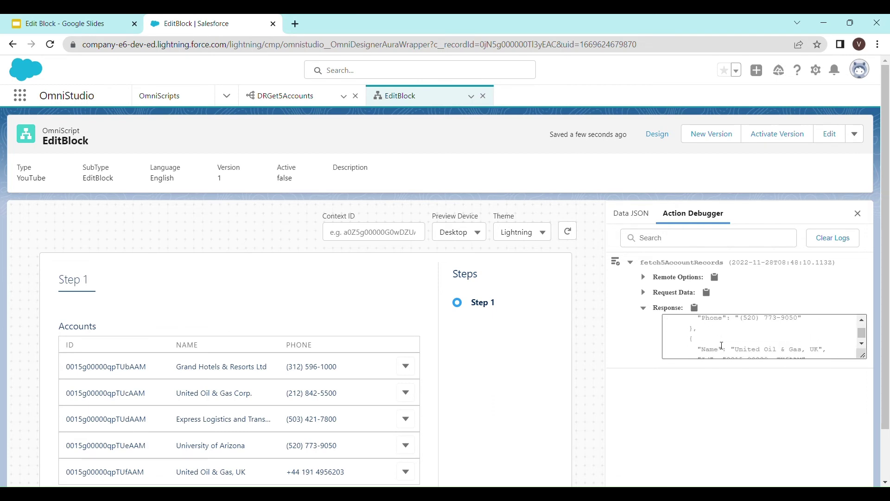
{"action": "left_click", "coordinate": [633, 214]}
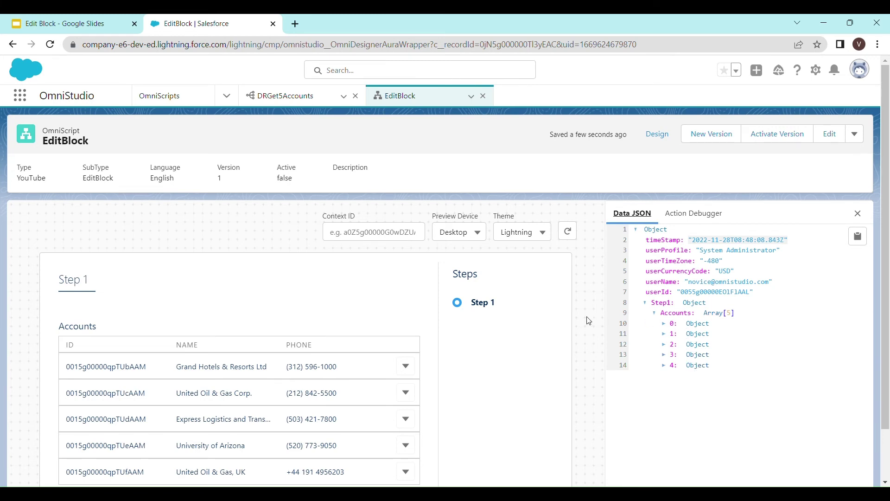
- Check the row actions and the Id value of the University of Arizona record in the previewed Accounts table
{"action": "scroll", "coordinate": [367, 320], "scroll_direction": "down", "scroll_amount": 1}
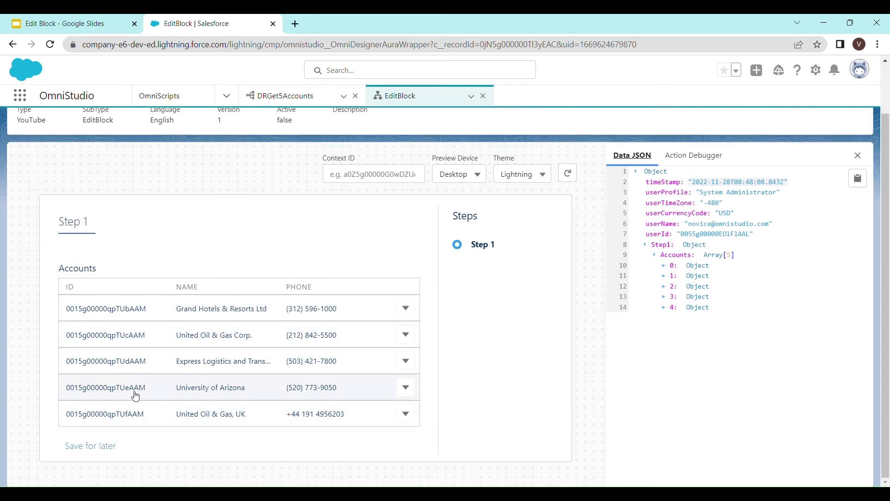
{"action": "left_click", "coordinate": [406, 389]}
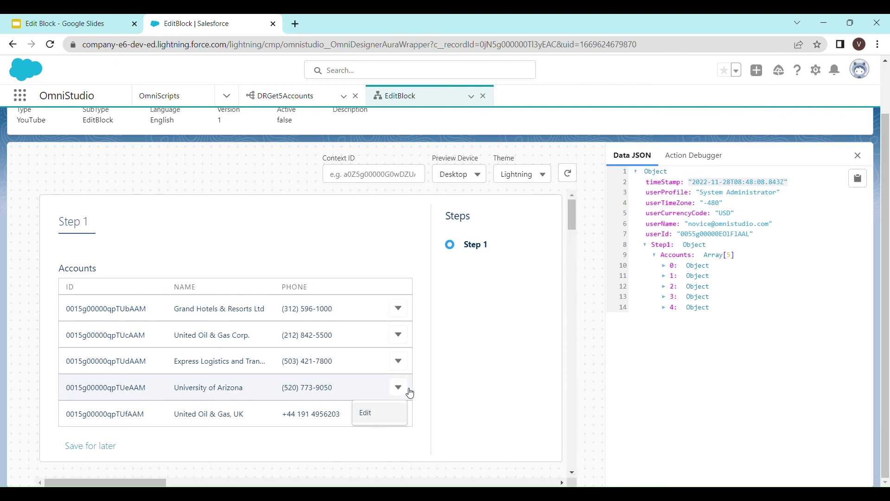
{"action": "left_click", "coordinate": [455, 392]}
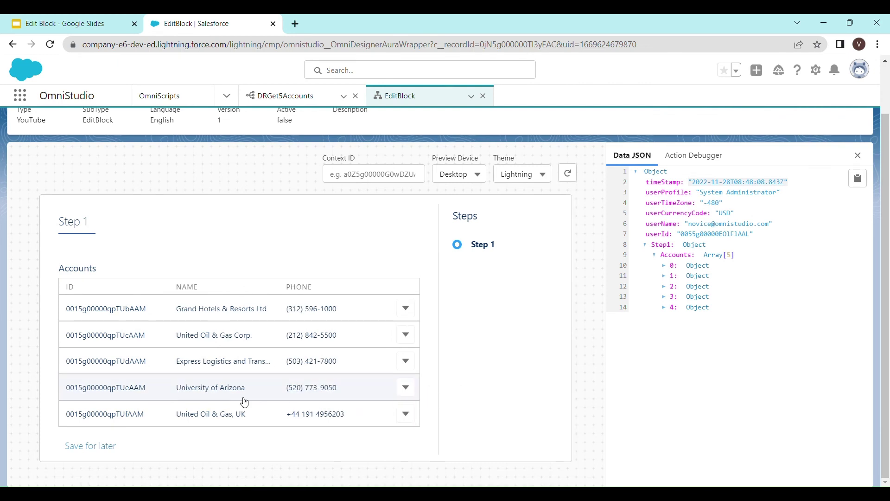
{"action": "mouse_move", "coordinate": [158, 393]}
{"action": "left_mouse_down"}
{"action": "mouse_move", "coordinate": [68, 392]}
{"action": "mouse_move", "coordinate": [143, 392]}
{"action": "left_mouse_up"}
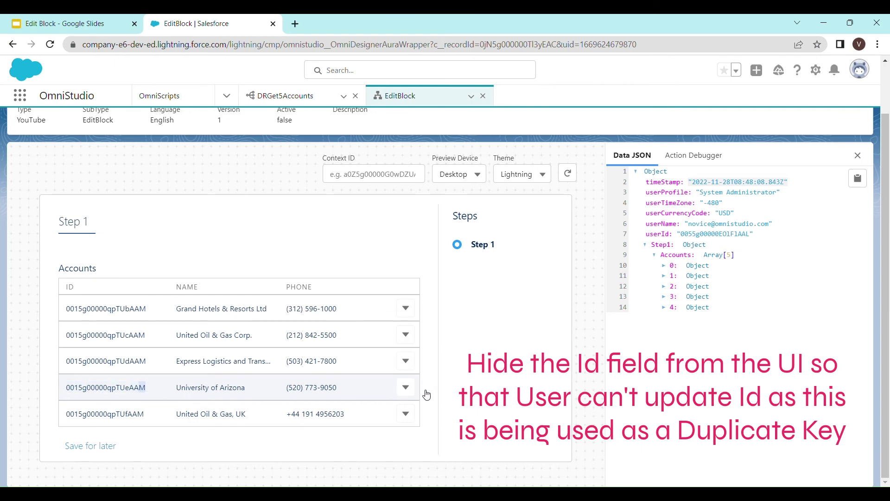
- Return to the OmniScript design and open the properties of the Id text element in the Accounts Edit Block as JSON
{"action": "scroll", "coordinate": [655, 185], "scroll_direction": "up", "scroll_amount": 3}
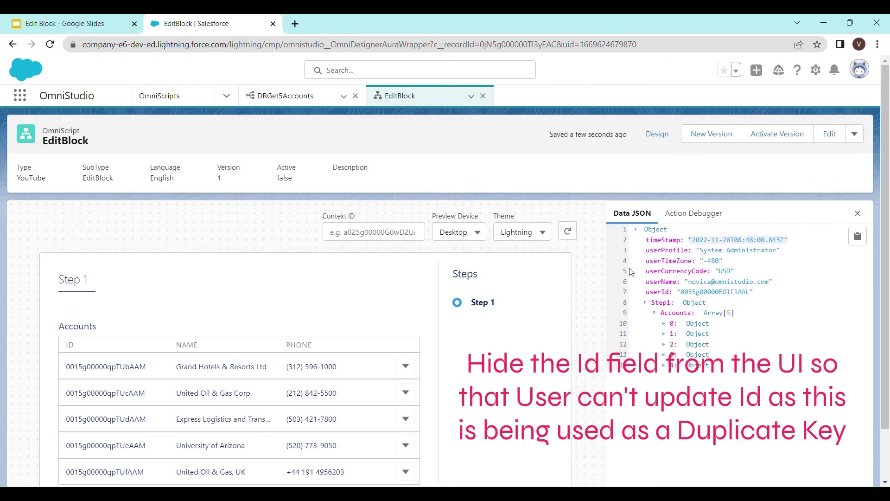
{"action": "left_click", "coordinate": [657, 134]}
{"action": "scroll", "coordinate": [341, 384], "scroll_direction": "down", "scroll_amount": 1}
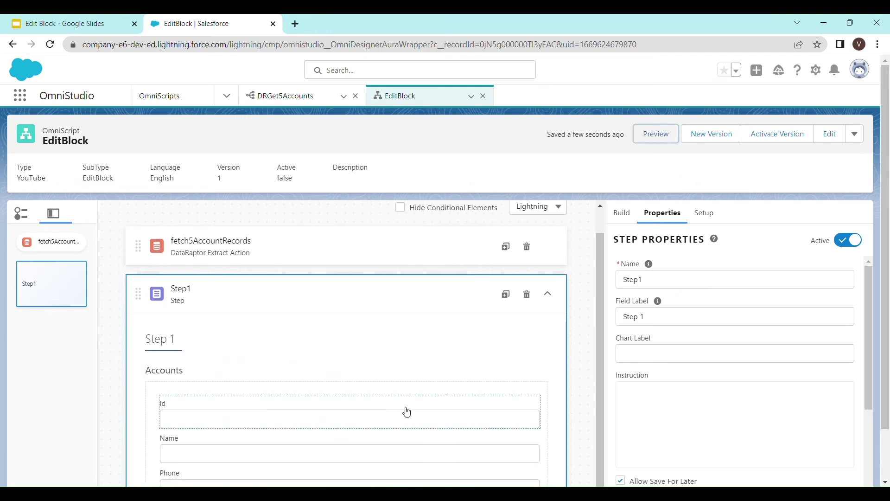
{"action": "scroll", "coordinate": [407, 412], "scroll_direction": "down", "scroll_amount": 1}
{"action": "left_click", "coordinate": [259, 361]}
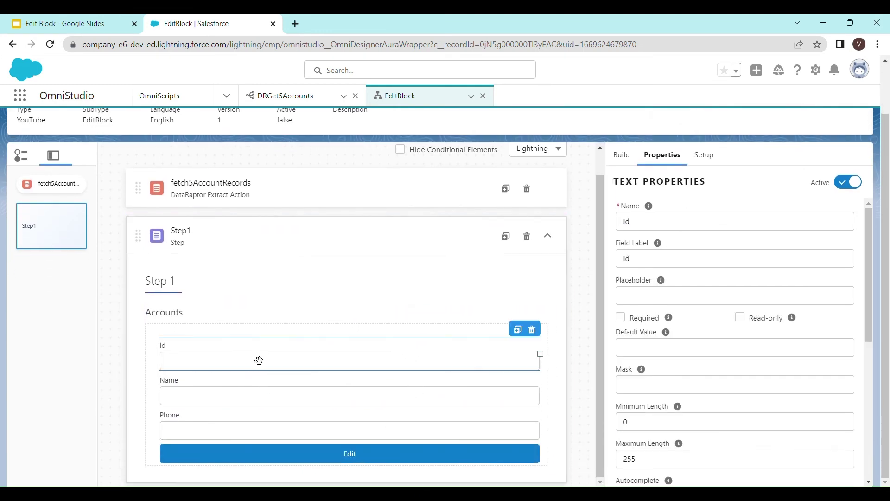
{"action": "scroll", "coordinate": [759, 337], "scroll_direction": "down", "scroll_amount": 10}
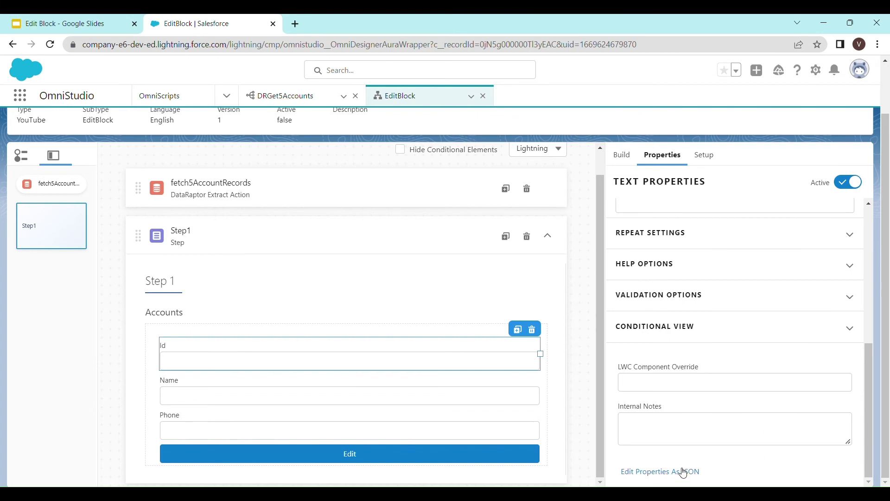
{"action": "left_click", "coordinate": [663, 472]}
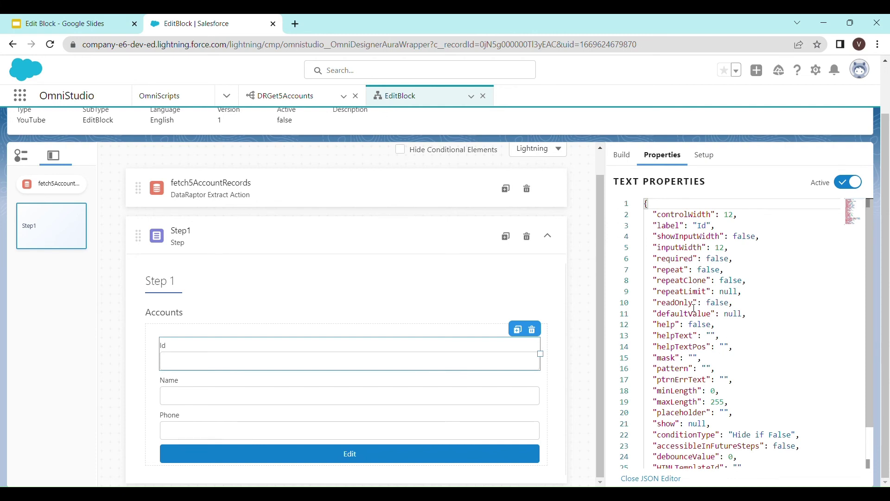
- Set "hide" to true in the Id element's JSON properties and close the JSON editor
{"action": "scroll", "coordinate": [697, 365], "scroll_direction": "down", "scroll_amount": 2}
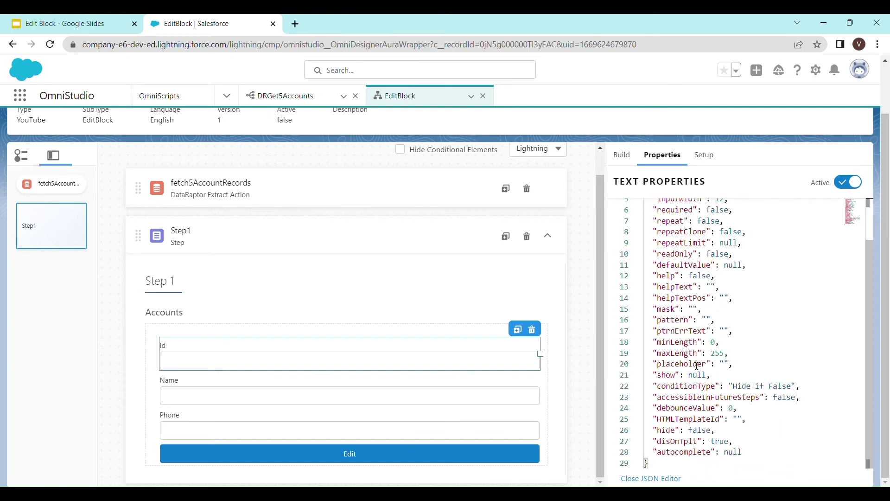
{"action": "double_click", "coordinate": [702, 431]}
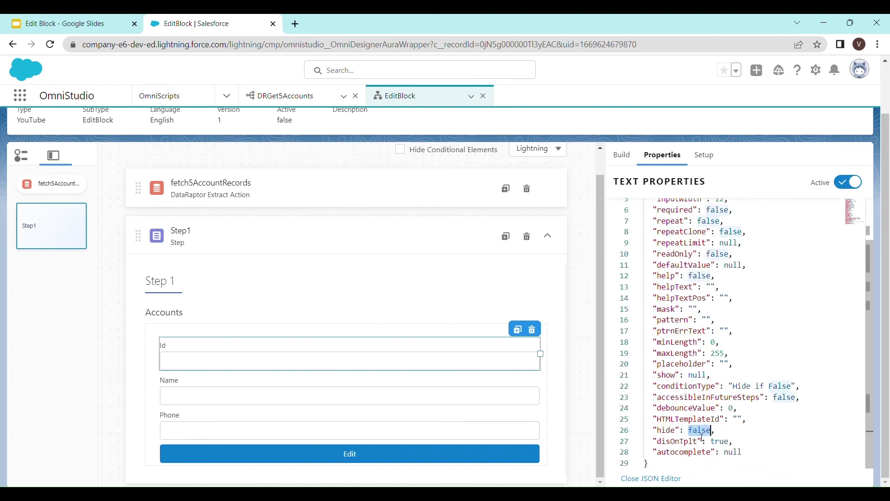
{"action": "type", "text": "tru"}
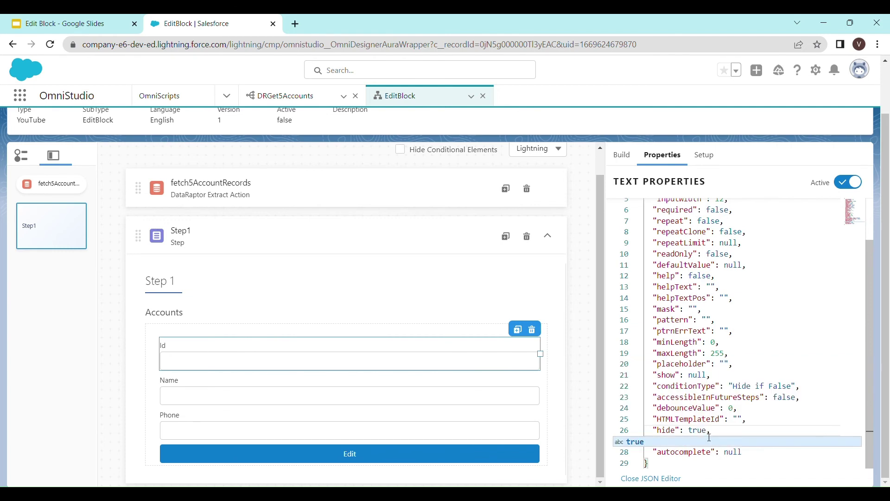
{"action": "type", "text": "e"}
{"action": "key", "text": "Escape"}
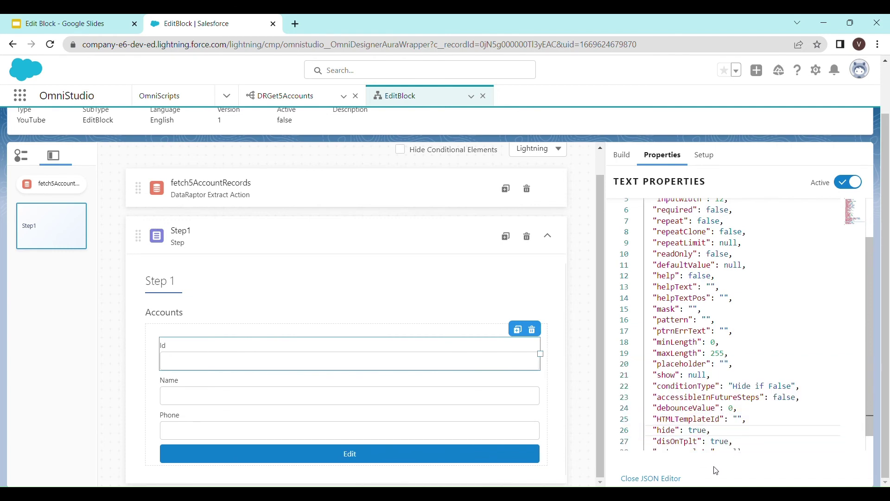
{"action": "left_click", "coordinate": [675, 480]}
- Preview the EditBlock OmniScript again to check the Accounts table with the Id element hidden
{"action": "scroll", "coordinate": [453, 306], "scroll_direction": "up", "scroll_amount": 1}
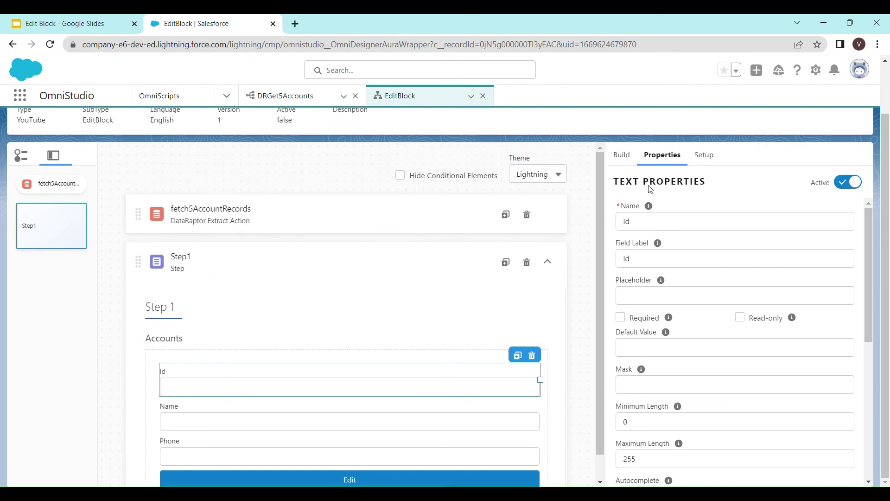
{"action": "scroll", "coordinate": [651, 189], "scroll_direction": "up", "scroll_amount": 2}
{"action": "left_click", "coordinate": [656, 134]}
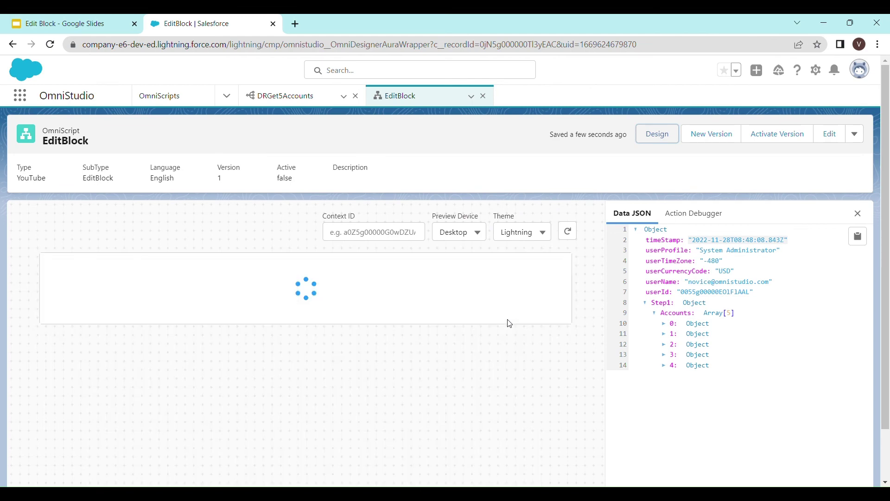
- Check the columns of the previewed Accounts table, return to the OmniScript design and review the Id text element's properties
{"action": "scroll", "coordinate": [510, 323], "scroll_direction": "down", "scroll_amount": 1}
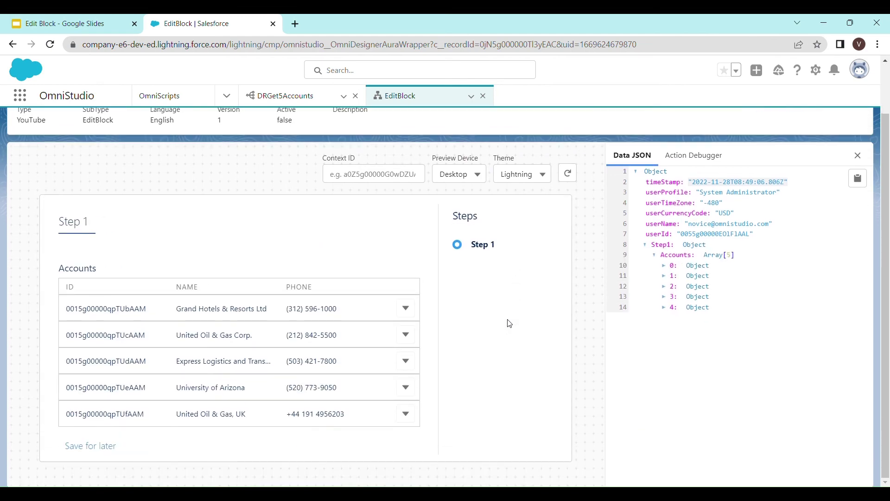
{"action": "scroll", "coordinate": [510, 323], "scroll_direction": "up", "scroll_amount": 1}
{"action": "left_click", "coordinate": [668, 135]}
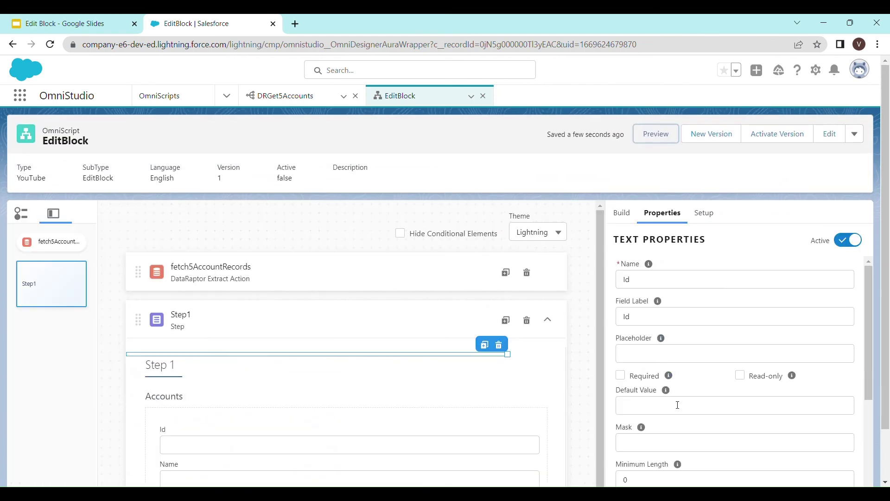
{"action": "scroll", "coordinate": [680, 413], "scroll_direction": "down", "scroll_amount": 3}
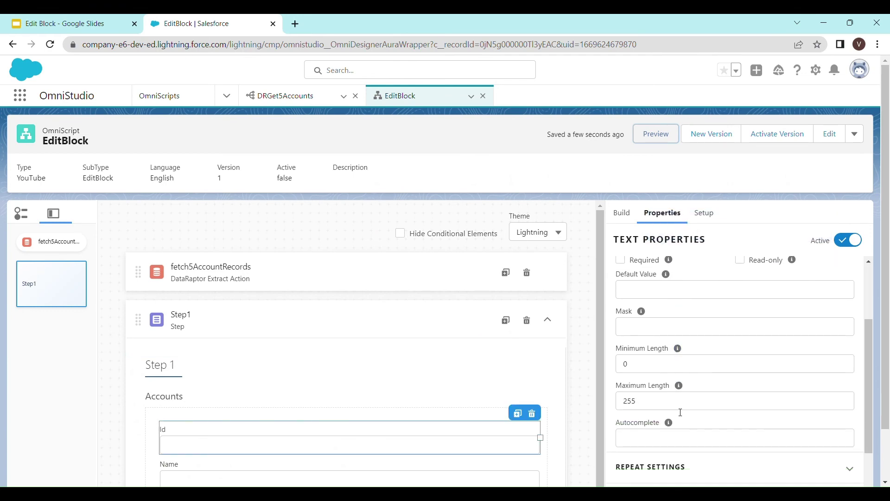
{"action": "scroll", "coordinate": [491, 380], "scroll_direction": "down", "scroll_amount": 1}
{"action": "scroll", "coordinate": [562, 384], "scroll_direction": "down", "scroll_amount": 1}
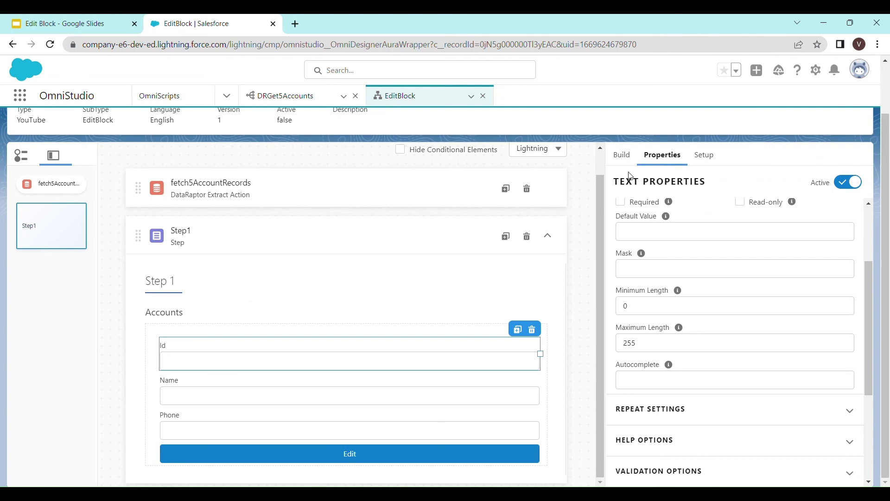
{"action": "left_click", "coordinate": [622, 154]}
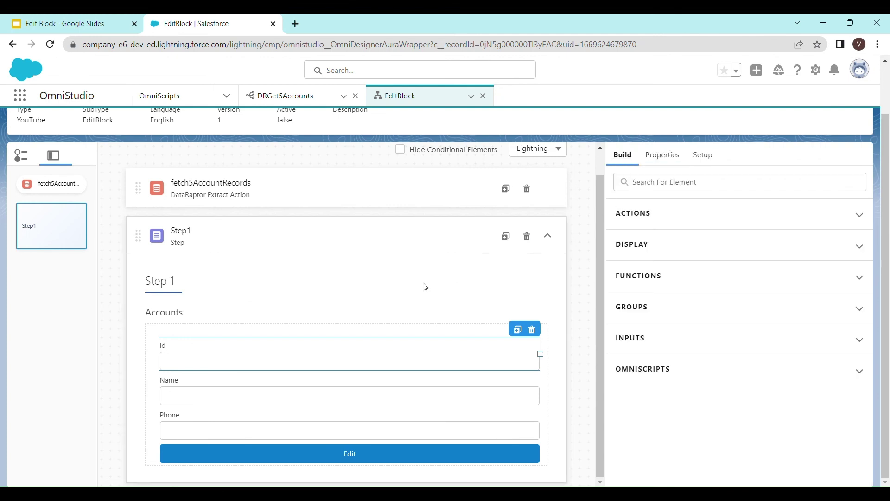
- Review the Accounts Edit Block's properties, including its SObject mapping, conditional view and the elements included inside the block
{"action": "left_click", "coordinate": [318, 330]}
{"action": "scroll", "coordinate": [715, 399], "scroll_direction": "down", "scroll_amount": 3}
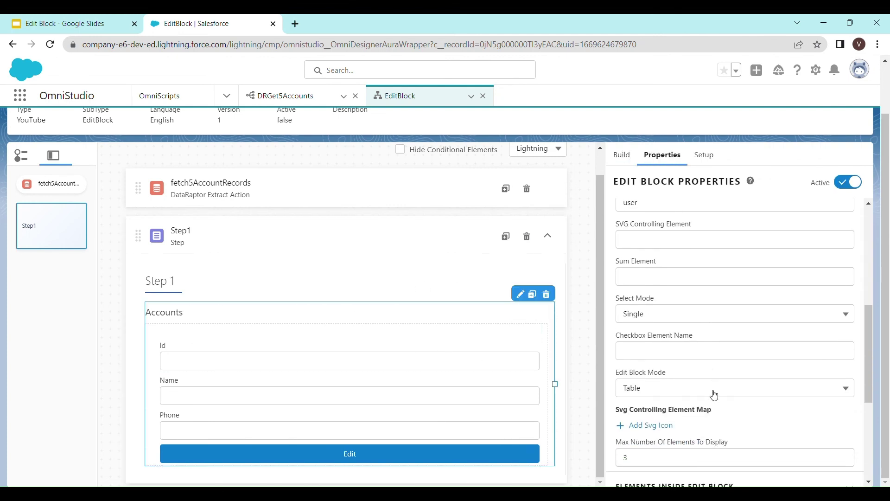
{"action": "scroll", "coordinate": [714, 400], "scroll_direction": "down", "scroll_amount": 5}
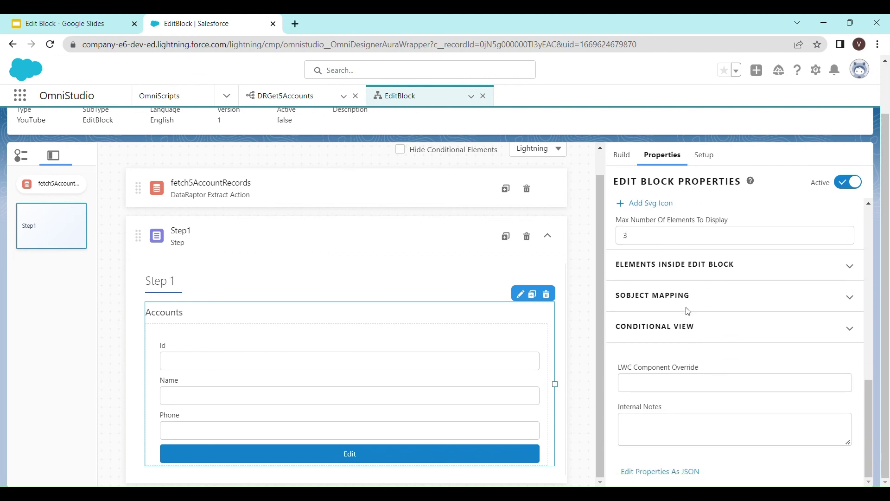
{"action": "left_click", "coordinate": [683, 299]}
{"action": "scroll", "coordinate": [686, 369], "scroll_direction": "down", "scroll_amount": 5}
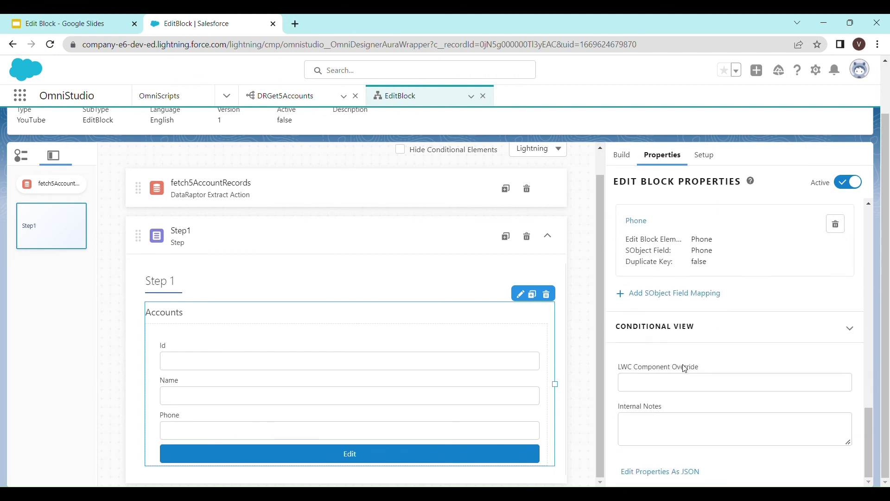
{"action": "left_click", "coordinate": [677, 330]}
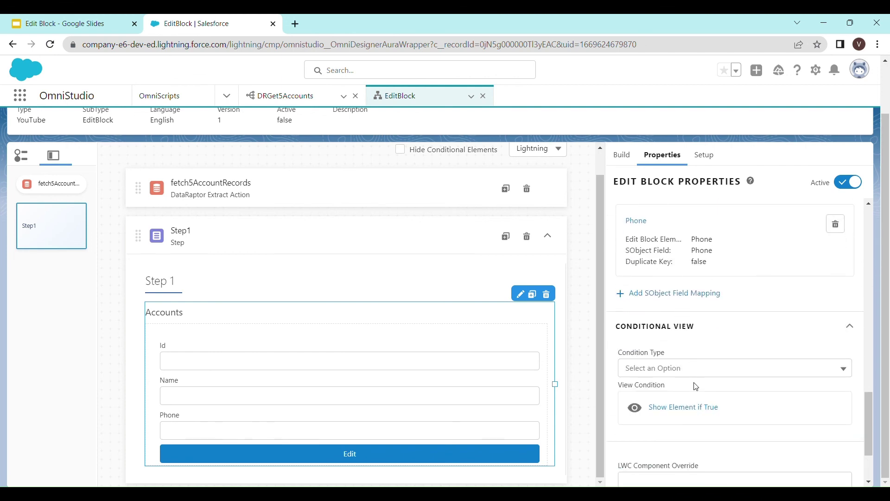
{"action": "scroll", "coordinate": [696, 386], "scroll_direction": "down", "scroll_amount": 2}
{"action": "scroll", "coordinate": [696, 383], "scroll_direction": "up", "scroll_amount": 10}
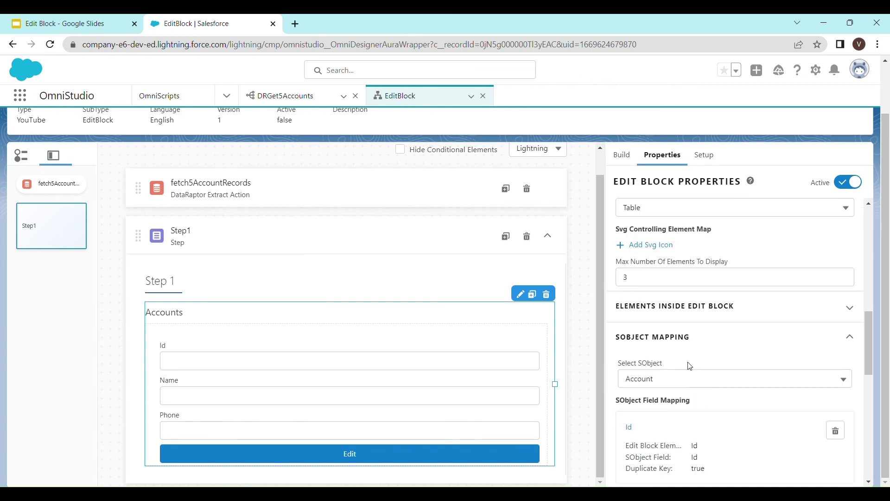
{"action": "left_click", "coordinate": [680, 308]}
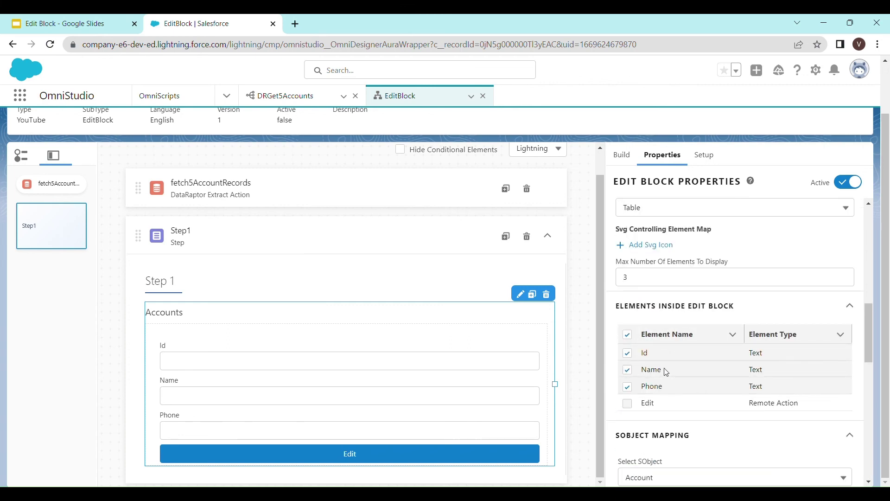
{"action": "scroll", "coordinate": [649, 370], "scroll_direction": "up", "scroll_amount": 10}
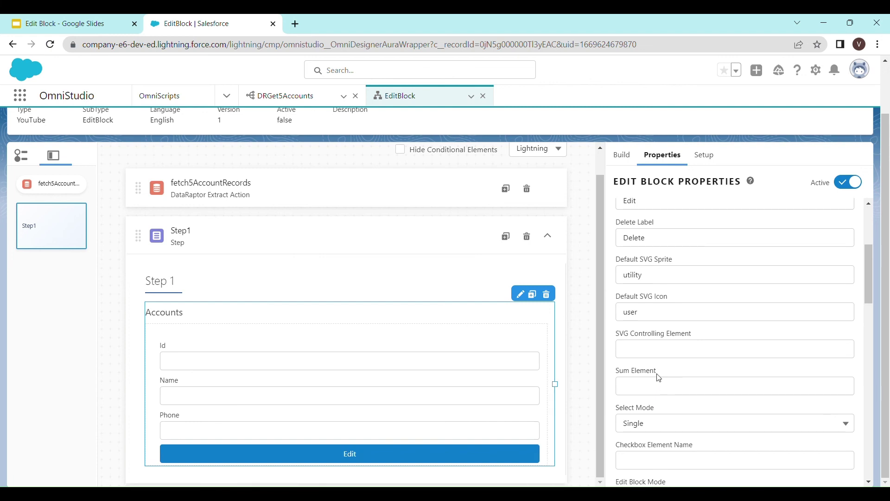
{"action": "scroll", "coordinate": [621, 347], "scroll_direction": "up", "scroll_amount": 2}
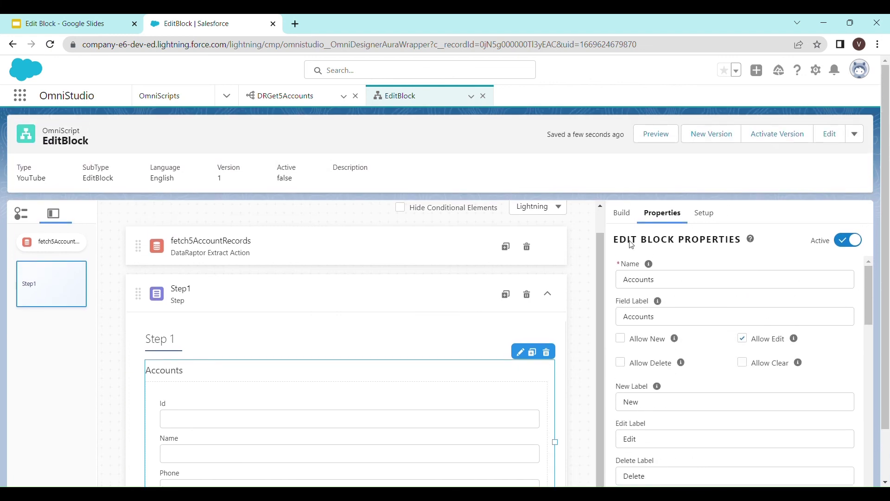
- Preview the OmniScript again, change the University of Arizona account's name to "University of Arizona Updated" and save the record
{"action": "left_click", "coordinate": [658, 134]}
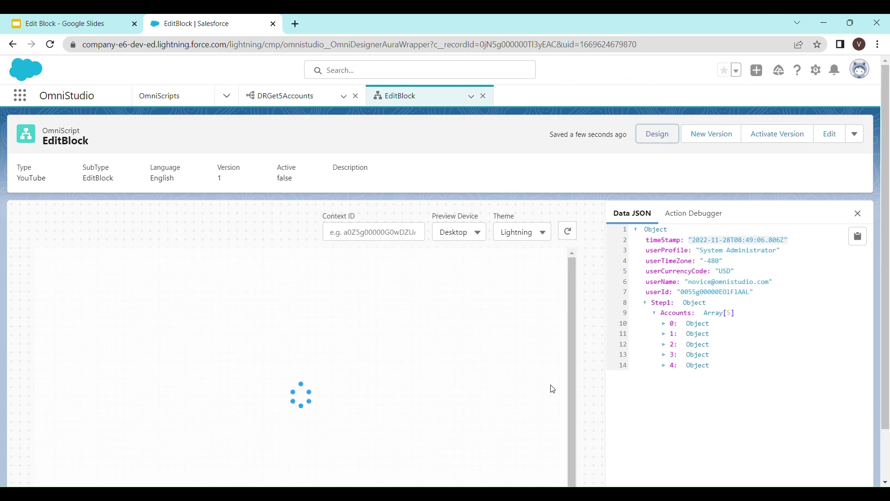
{"action": "scroll", "coordinate": [551, 388], "scroll_direction": "down", "scroll_amount": 1}
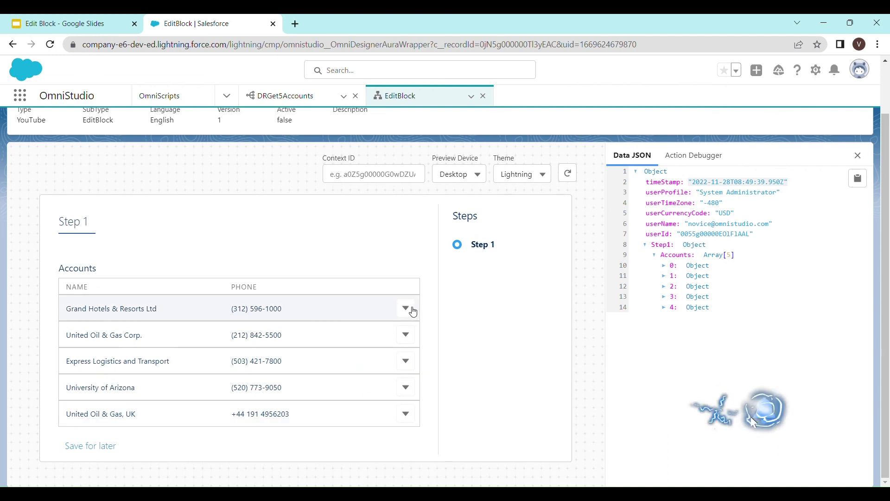
{"action": "left_click", "coordinate": [407, 387]}
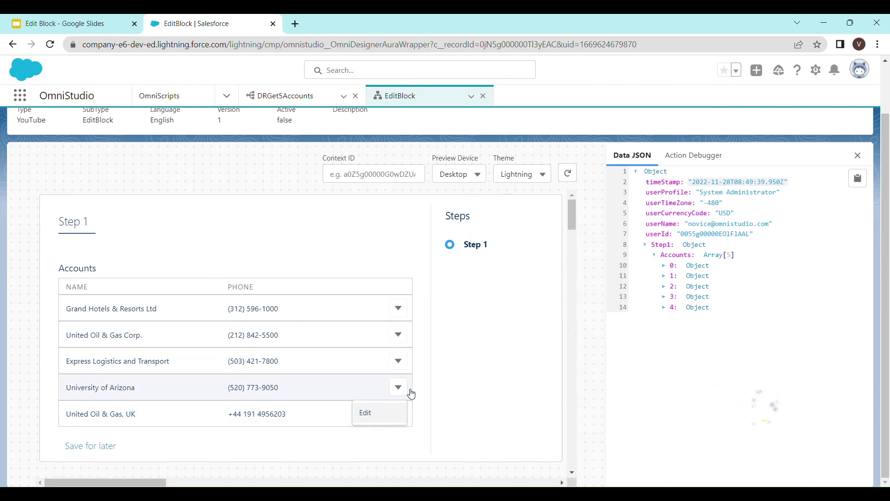
{"action": "left_click", "coordinate": [388, 420]}
{"action": "left_click", "coordinate": [181, 322]}
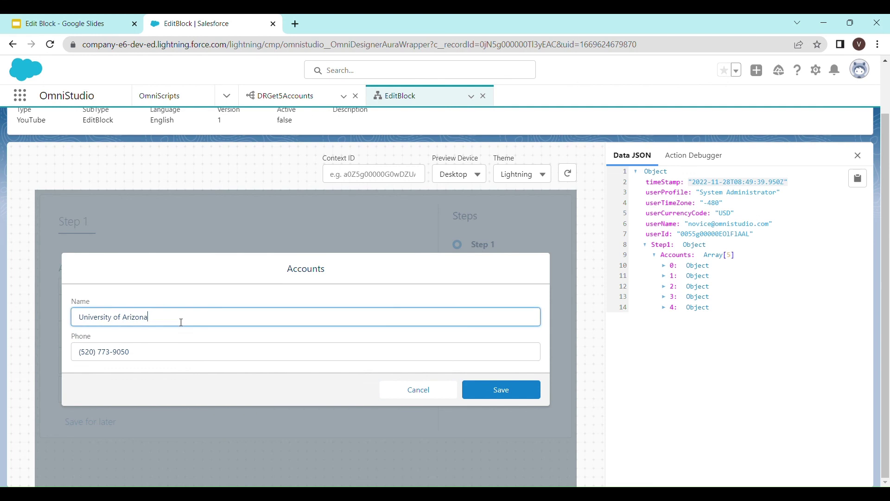
{"action": "type", "text": "Updated"}
{"action": "left_click", "coordinate": [505, 391]}
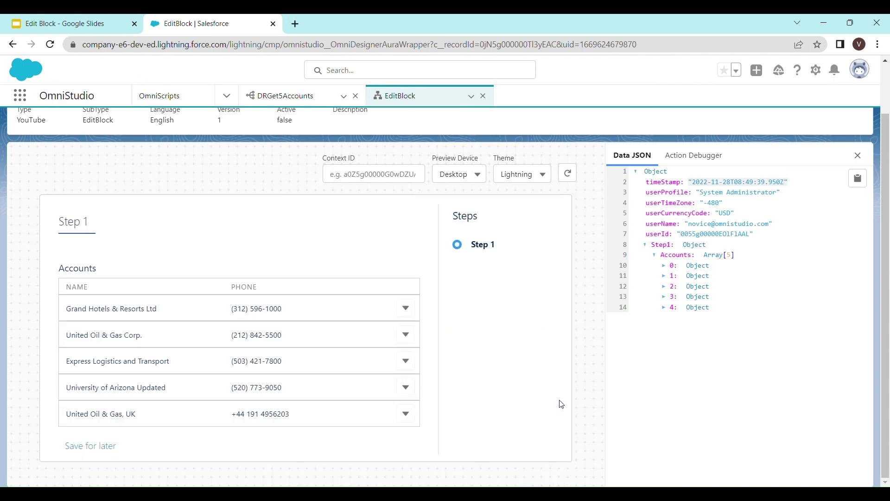
- Refresh the preview and check the edited University of Arizona account's name in the reloaded Accounts table
{"action": "left_click_drag", "start_coordinate": [174, 391], "coordinate": [73, 393]}
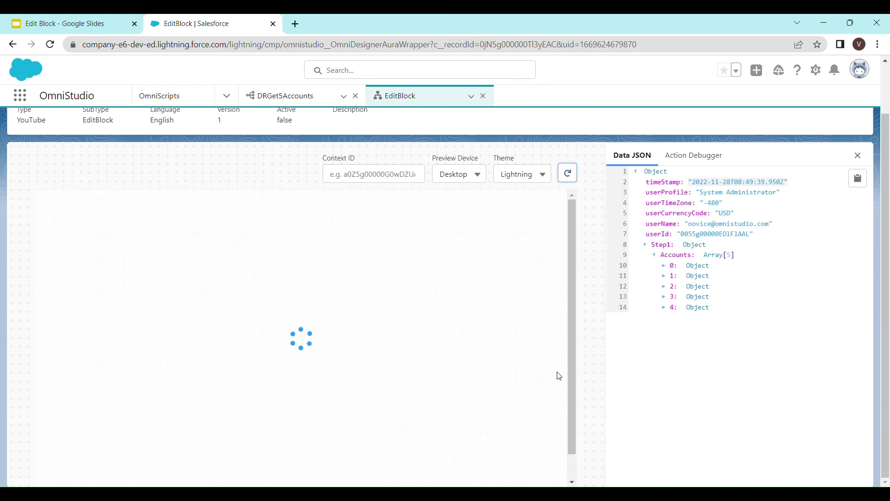
{"action": "left_click_drag", "start_coordinate": [166, 391], "coordinate": [133, 394]}
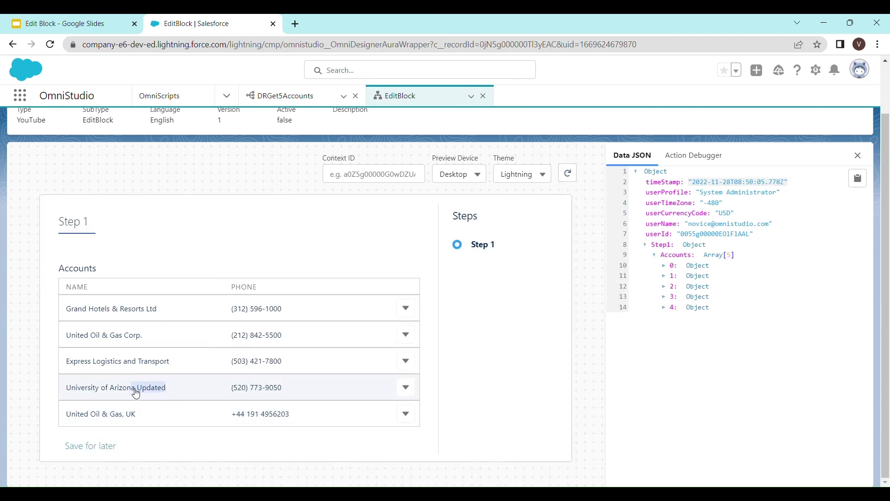
{"action": "left_click", "coordinate": [522, 396]}
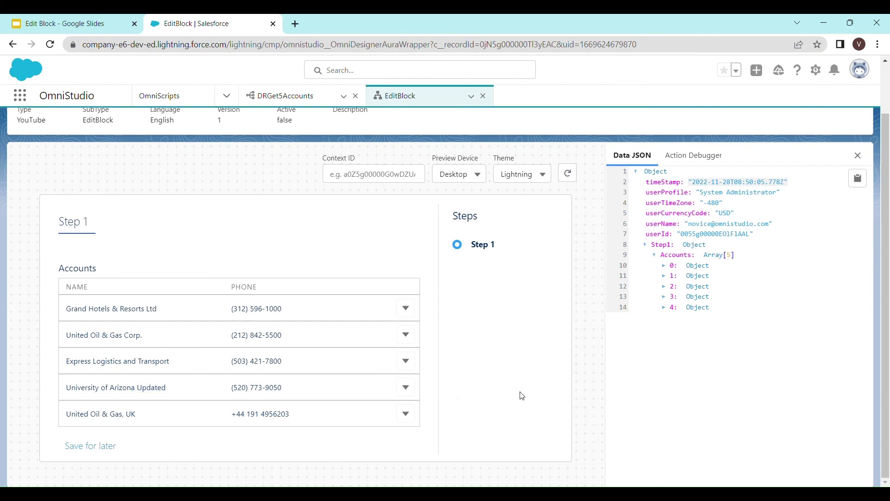